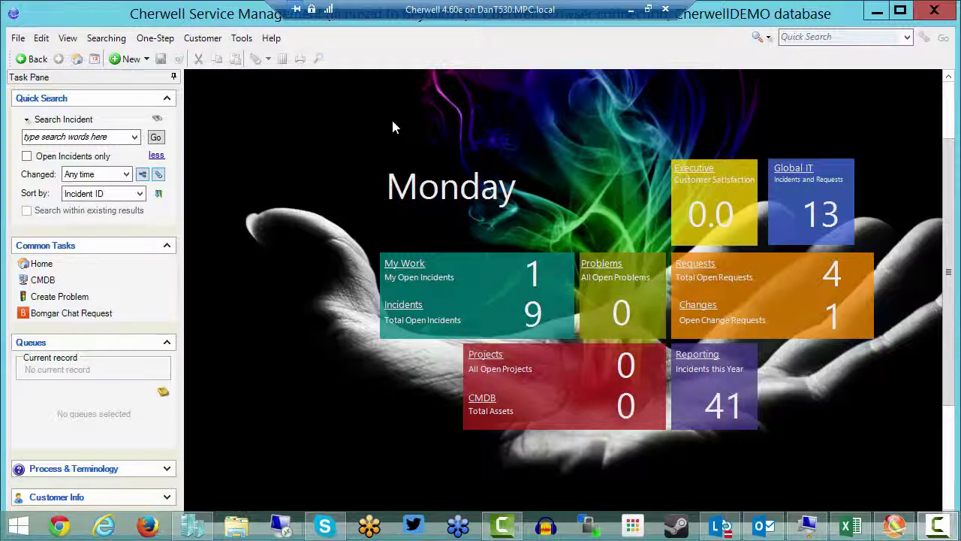
Step: Open the Global > Portal > Portal Default dashboard from Dashboard Manager in the editor
left_click(198, 39)
left_click(236, 39)
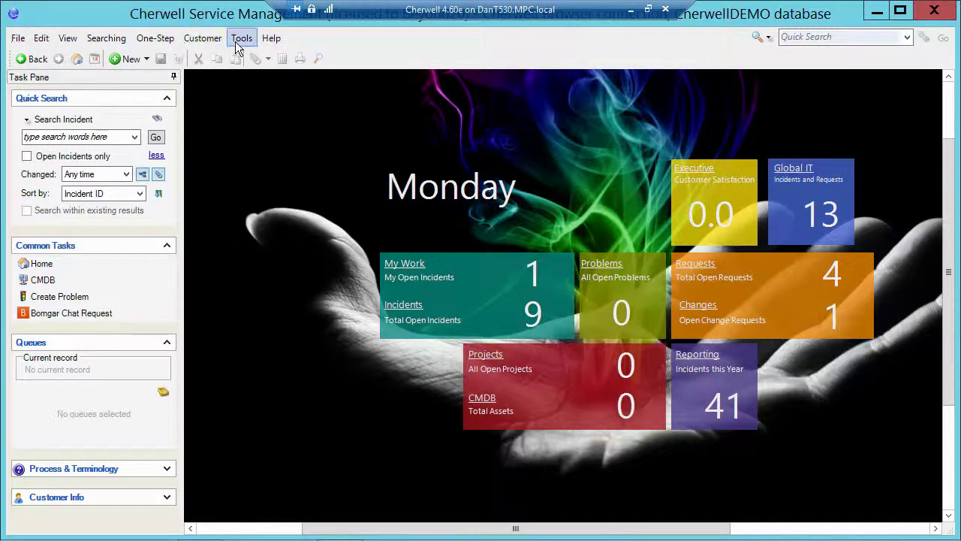
left_click(237, 41)
mouse_move(251, 110)
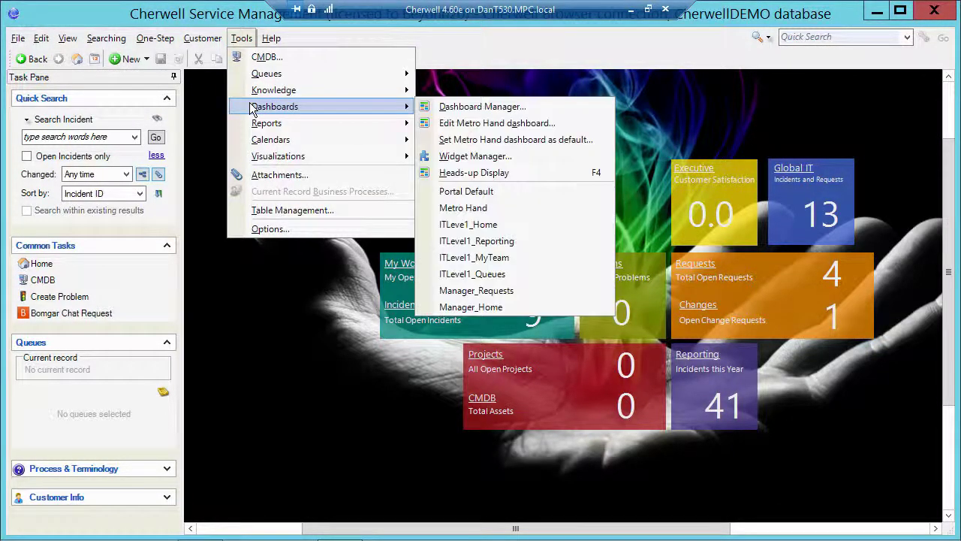
left_click(461, 108)
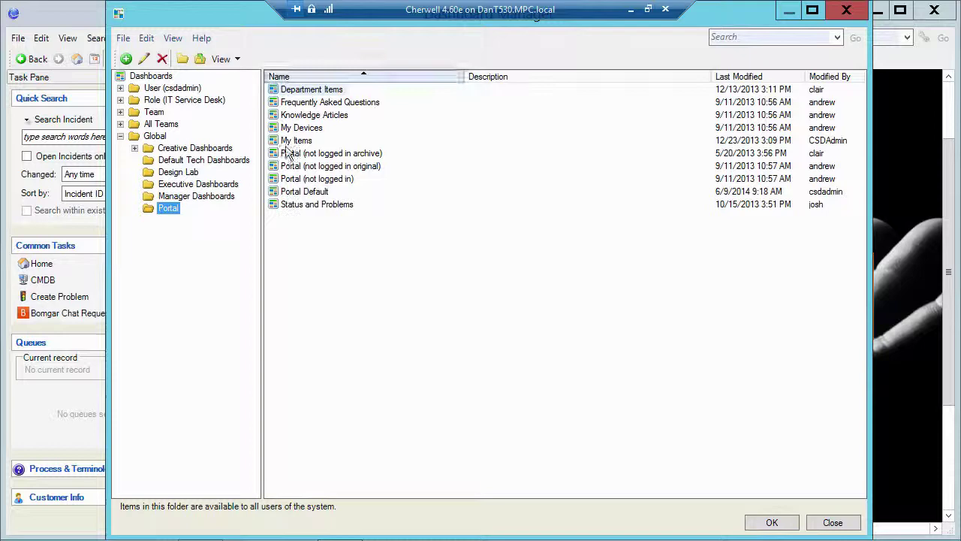
right_click(278, 195)
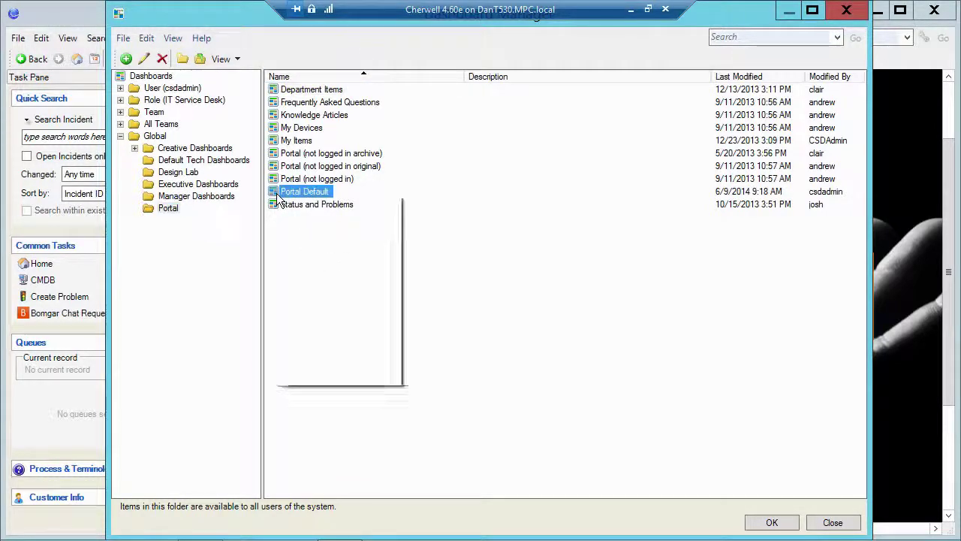
left_click(295, 218)
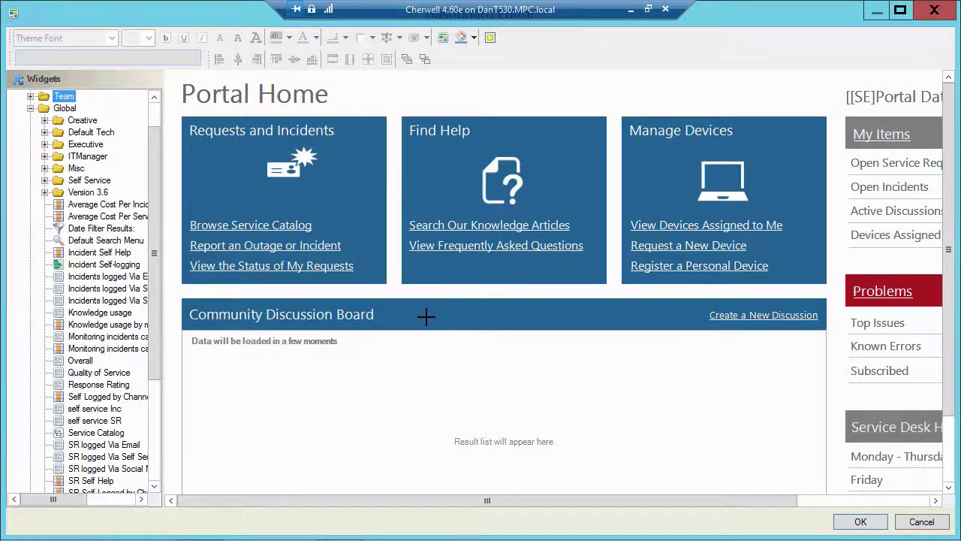
Step: Move the Browse Service Catalog, Report an Outage and View Status links up two nudges
left_click(240, 225)
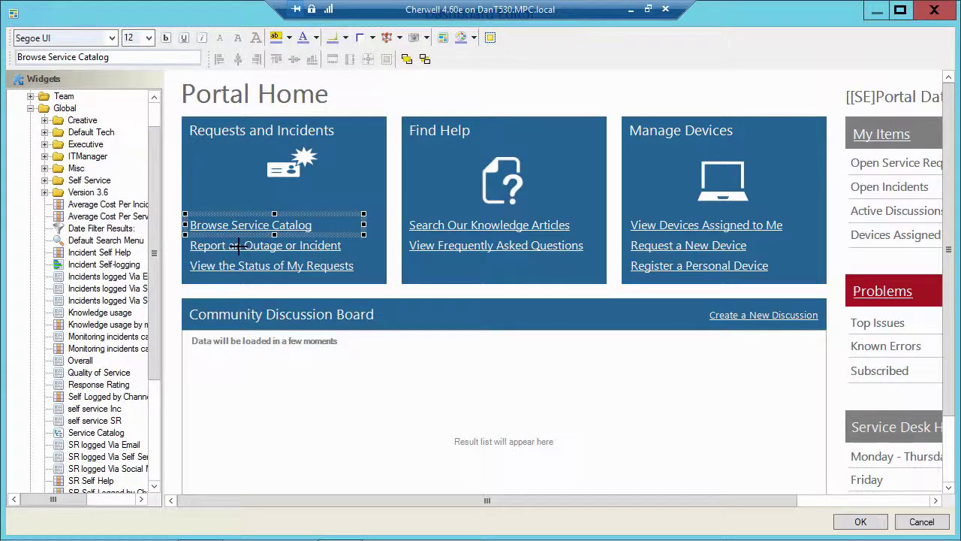
left_click(239, 245, "ctrl")
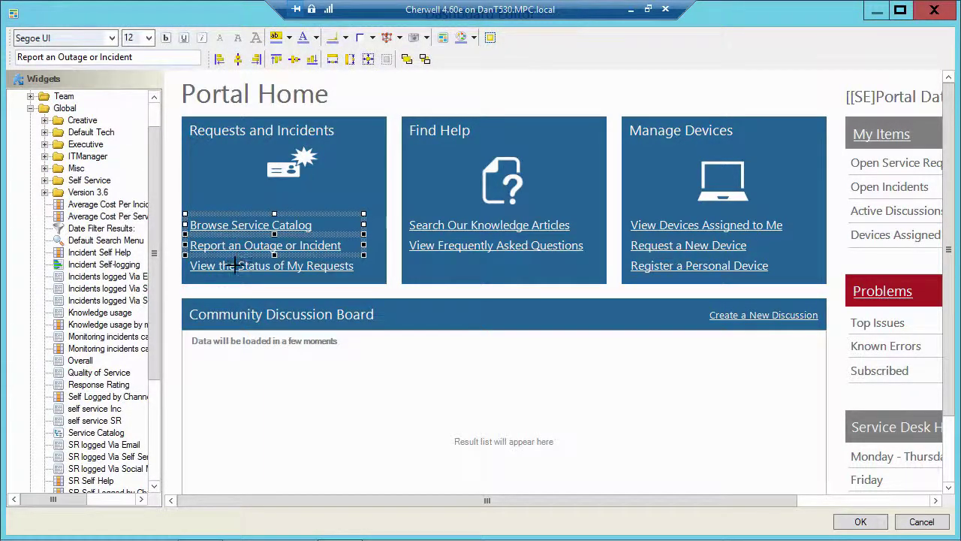
left_click(234, 265, "ctrl")
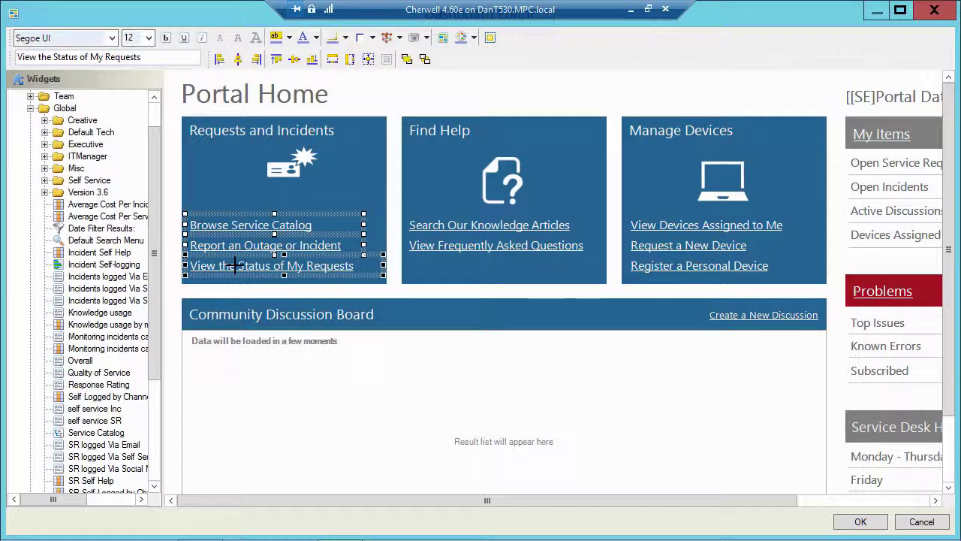
key("Up")
key("Up")
key("Up")
key("Up")
key("Up")
key("Up")
key("Up")
key("Up")
key("Up")
key("Up")
key("Up")
key("Up")
key("Up")
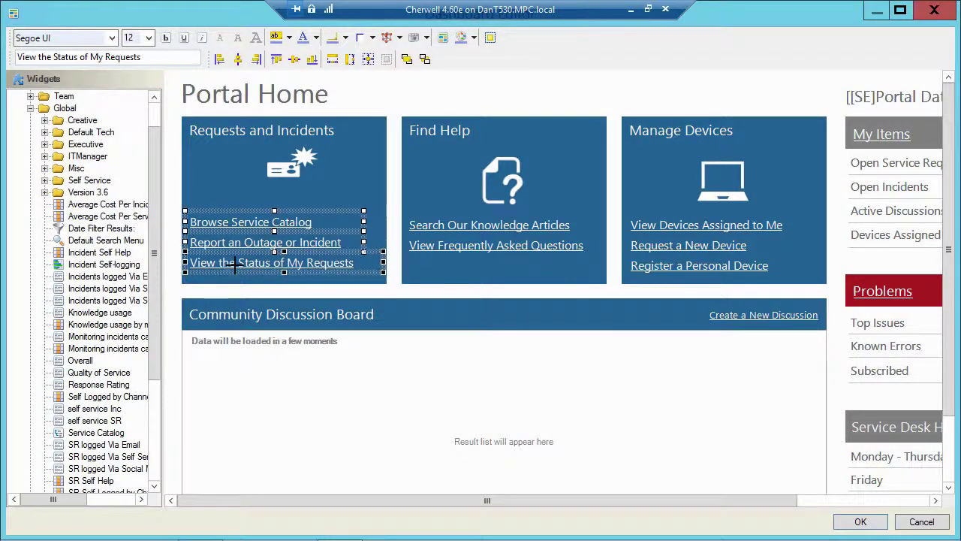
key("Up")
key("Up")
key("Up")
key("Up")
key("Up")
key("Up")
key("Up")
key("Up")
key("Up")
key("Up")
key("Up")
key("Up")
key("Up")
key("Up")
key("Up")
key("Up")
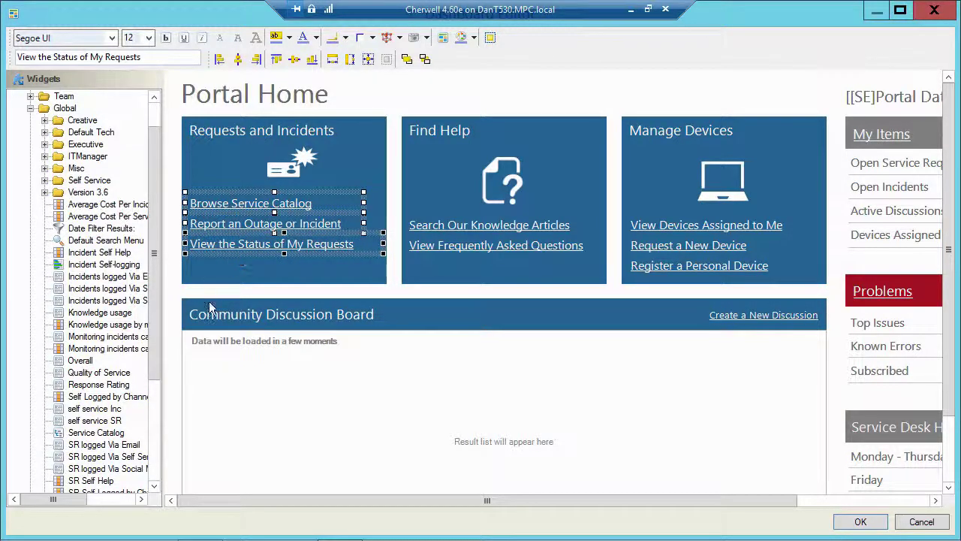
left_click(221, 354)
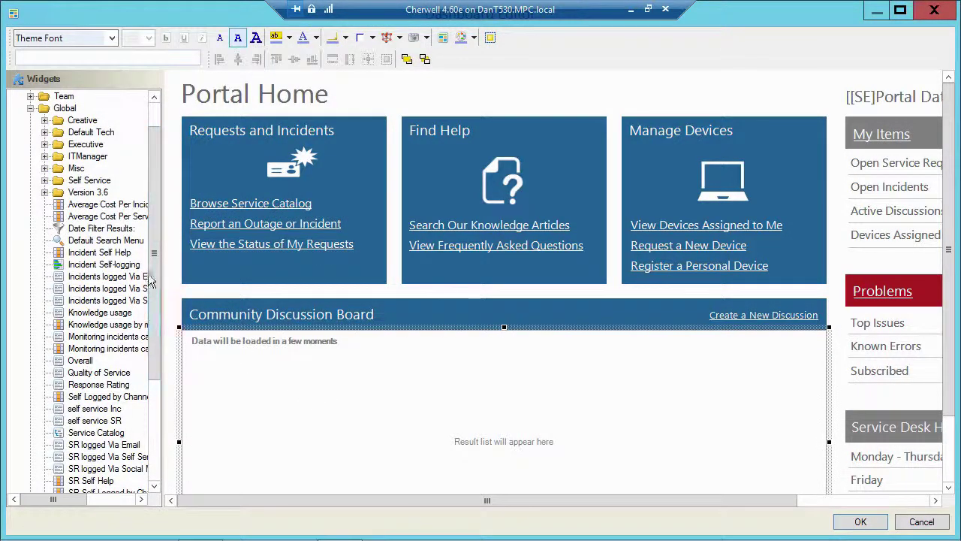
Step: Place a new Link widget below the three links and left-align it with them
left_click_drag(153, 133, 152, 232)
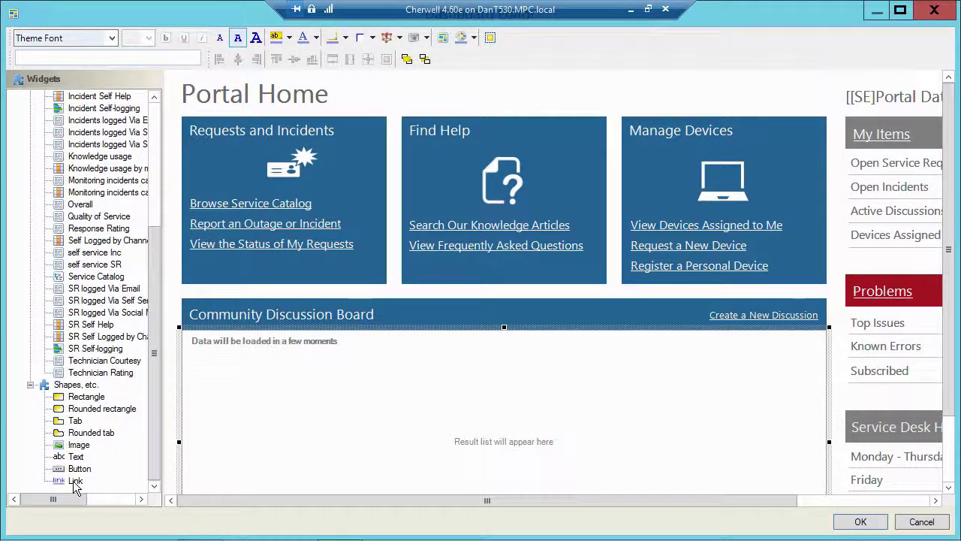
left_click_drag(136, 426, 191, 263)
left_click(214, 244, "ctrl")
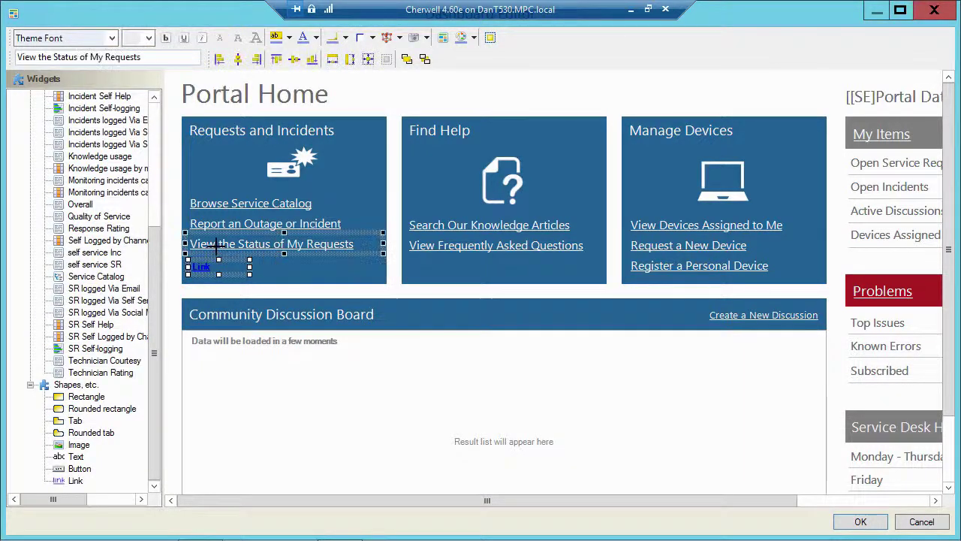
left_click(219, 58)
left_click(356, 198)
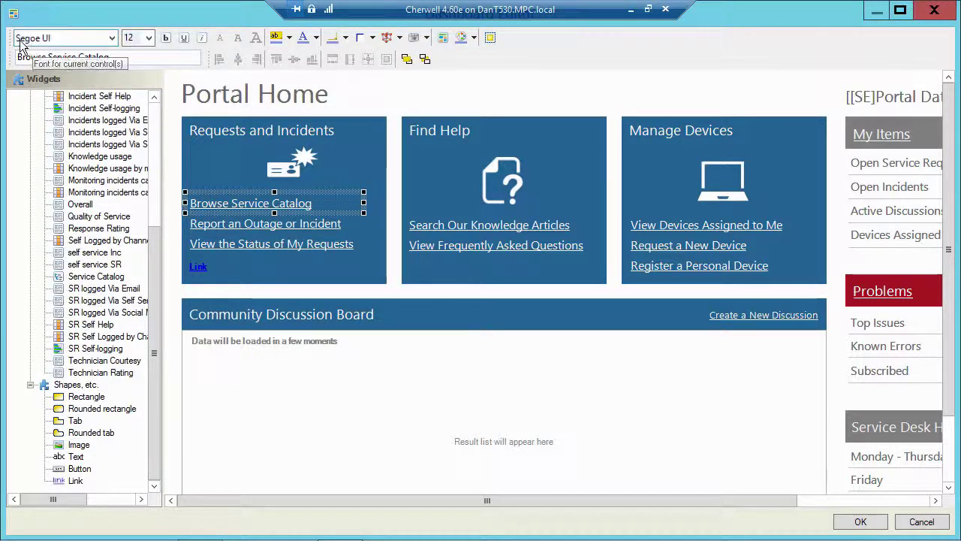
Step: Format the new link in Segoe UI, size 12, with white text
left_click(198, 266)
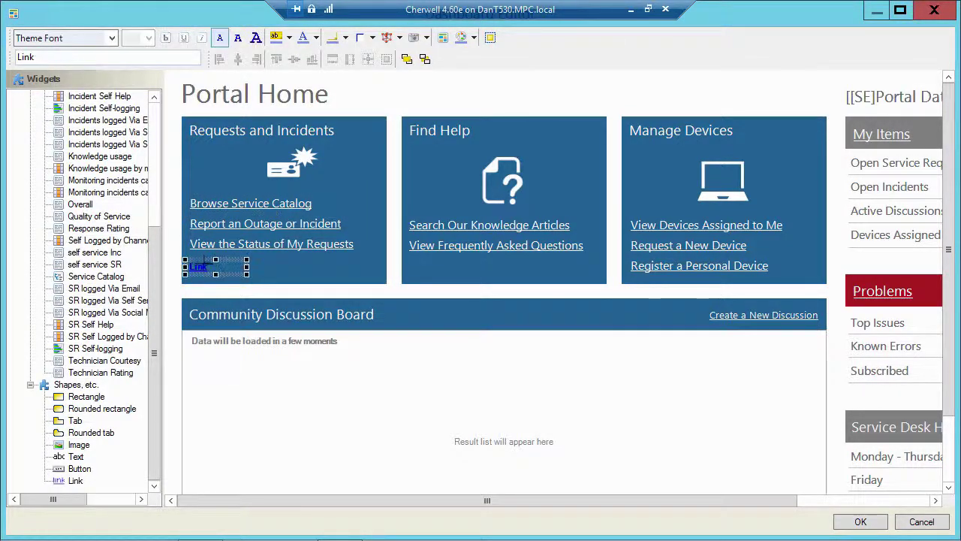
left_click(111, 37)
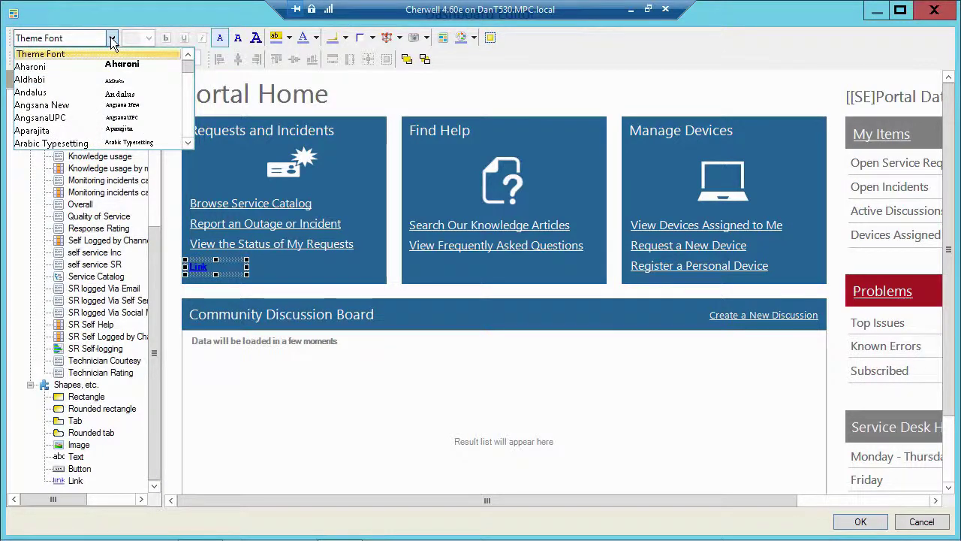
mouse_move(188, 63)
left_mouse_down()
mouse_move(189, 139)
mouse_move(188, 83)
left_mouse_up()
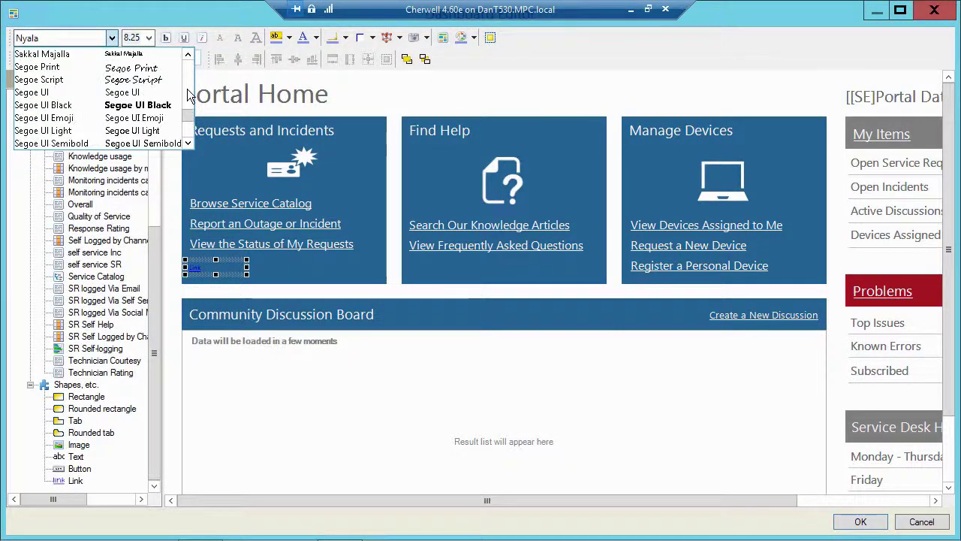
left_click(75, 92)
left_click(148, 38)
left_click(129, 85)
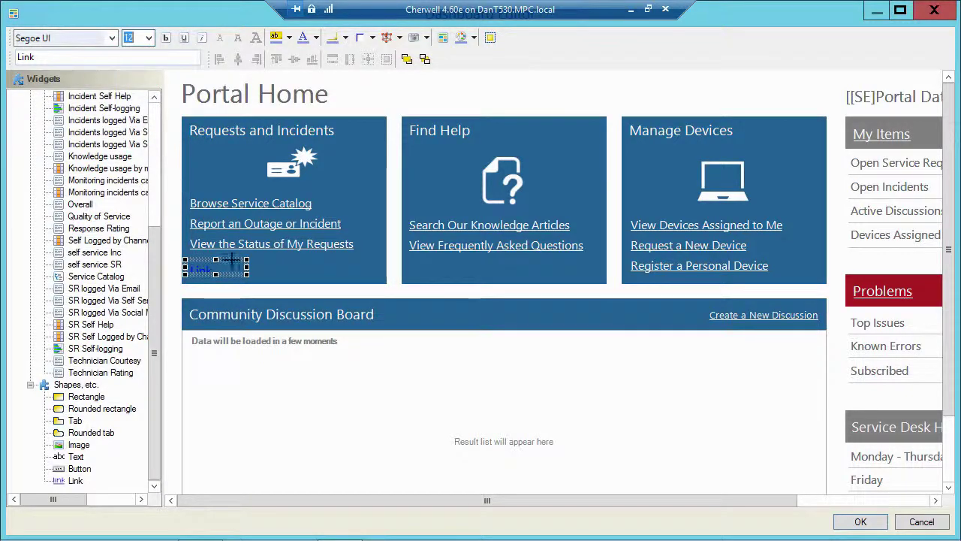
left_click(316, 37)
left_click(384, 57)
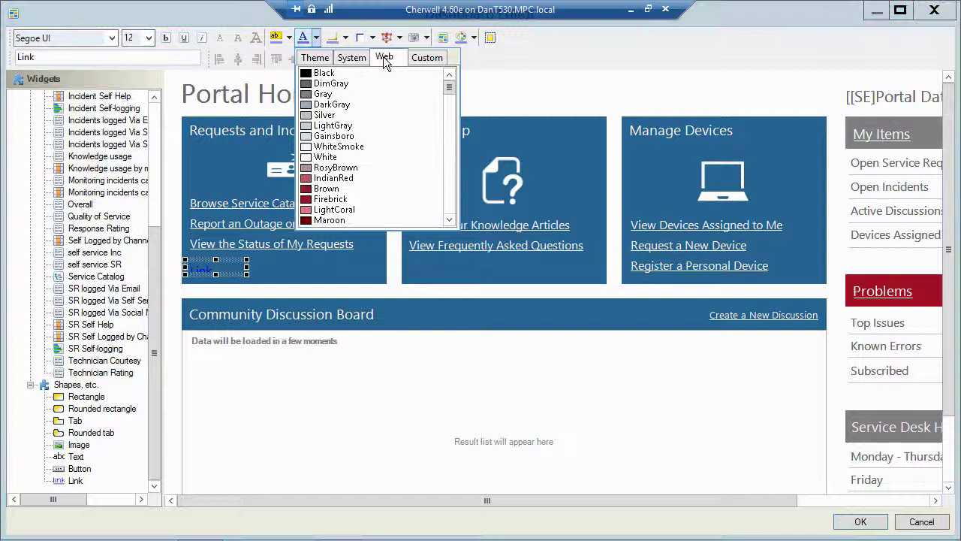
left_click(326, 156)
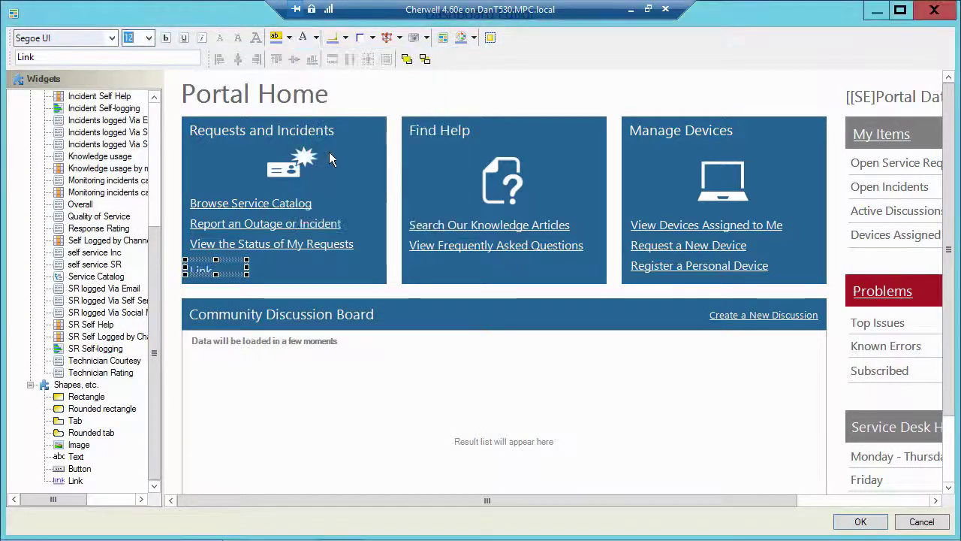
Step: Match the new link's width to the other links and nudge it up slightly
left_click(234, 242, "ctrl")
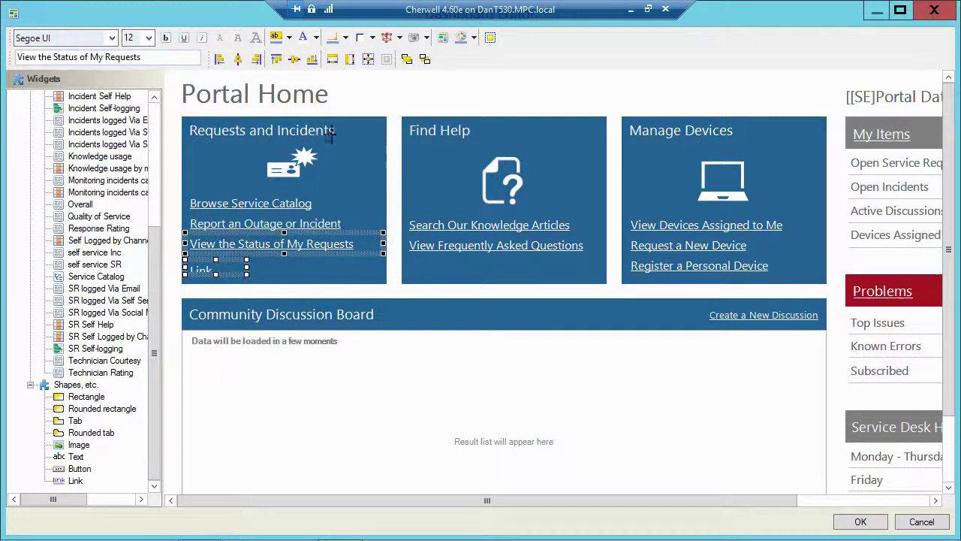
left_click(367, 59)
left_click(365, 161)
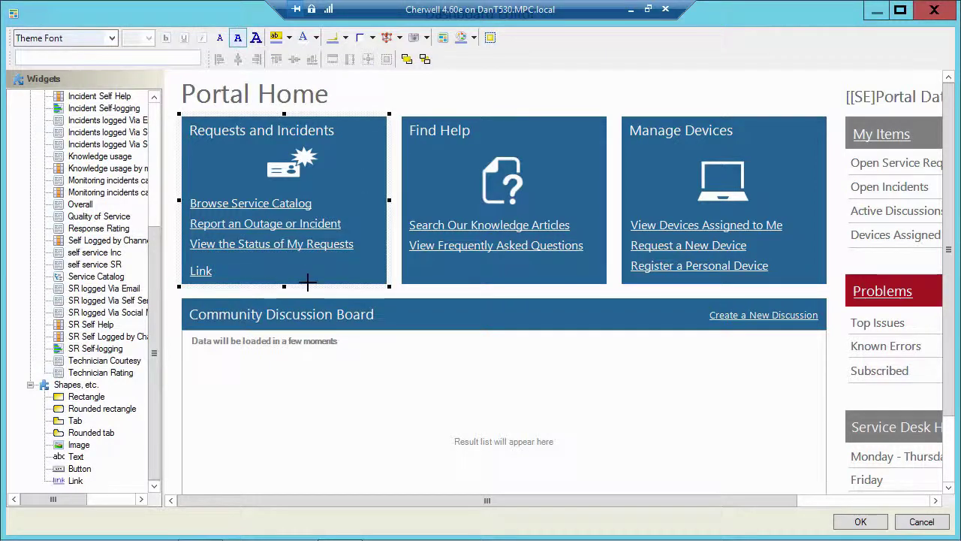
left_click(240, 272)
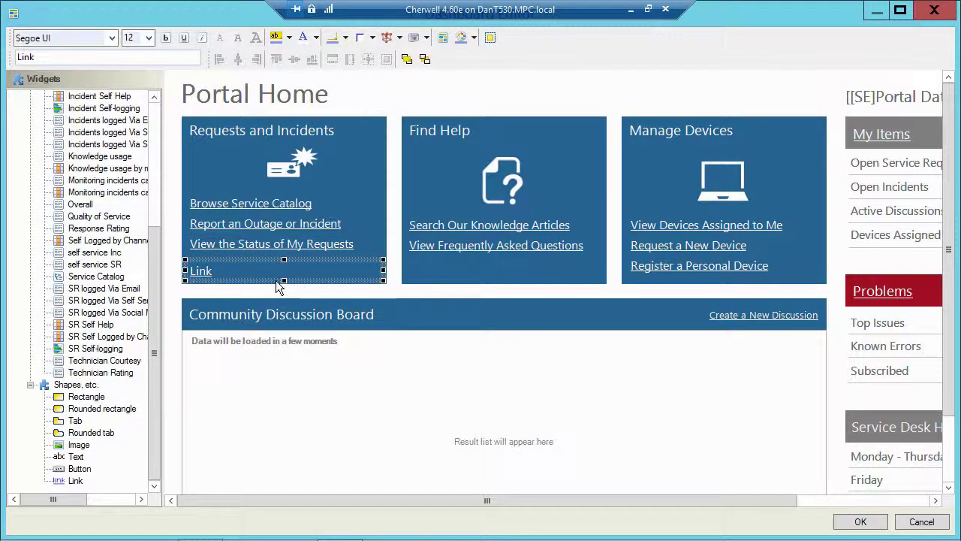
key("Up")
key("Up")
key("Up")
key("Up")
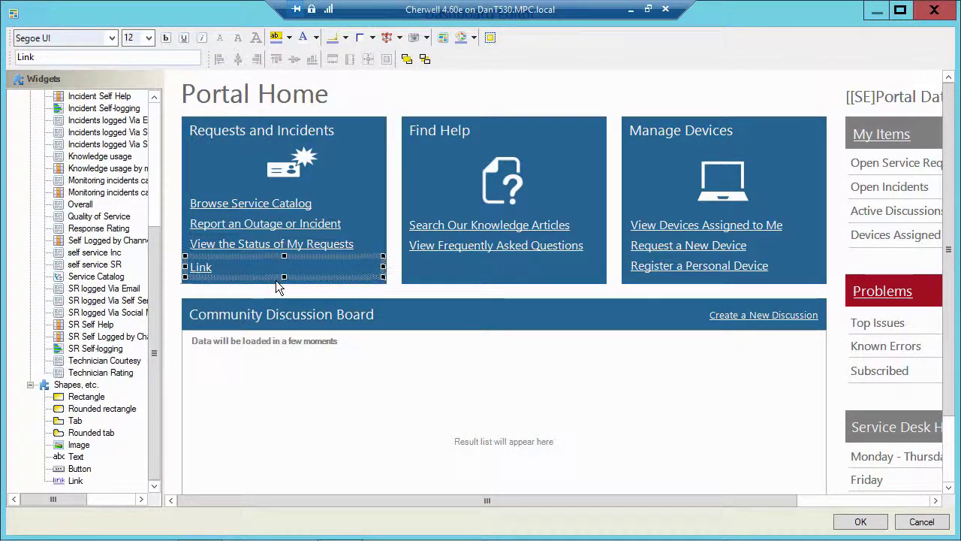
left_click(335, 203)
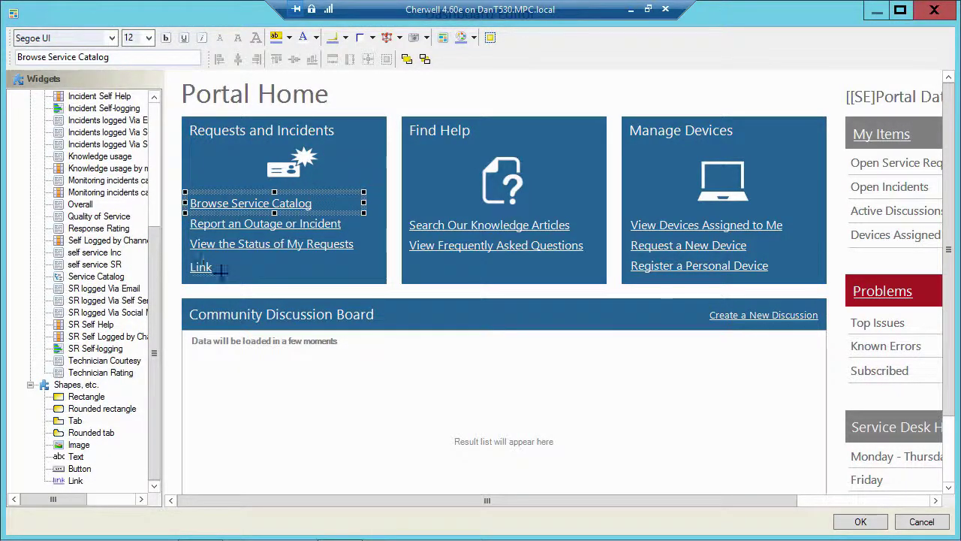
left_click(195, 274)
Step: Change the new link's label from 'Link' to 'BYOD'
double_click(41, 58)
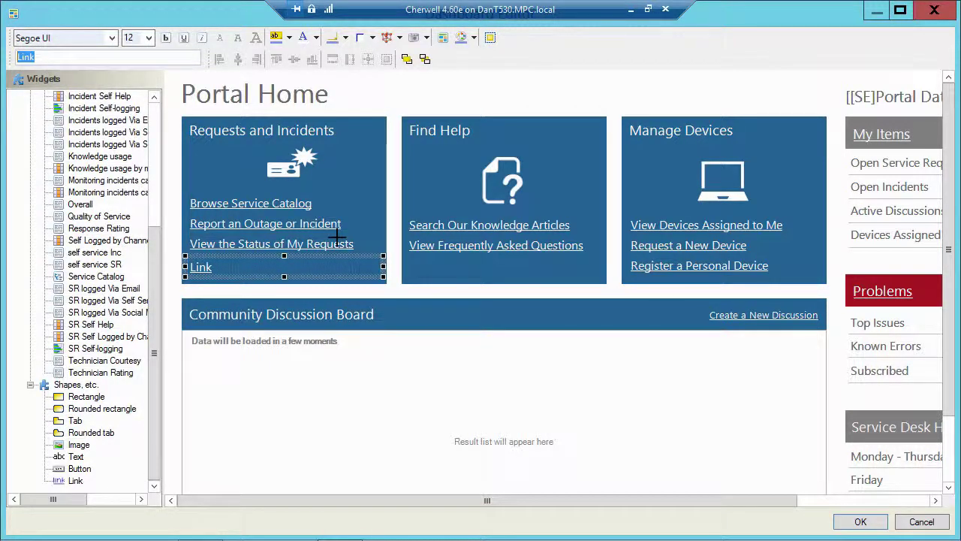
type("BYOD")
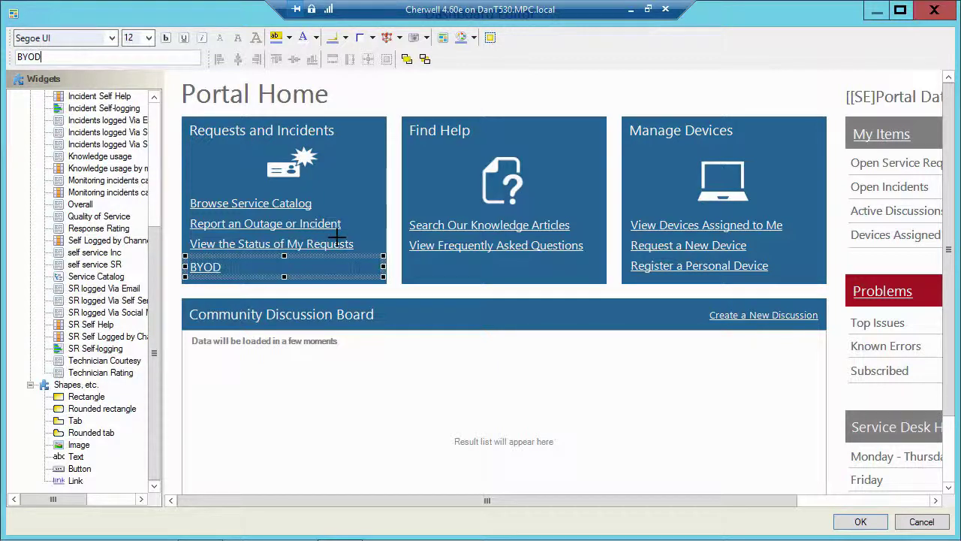
left_click(368, 191)
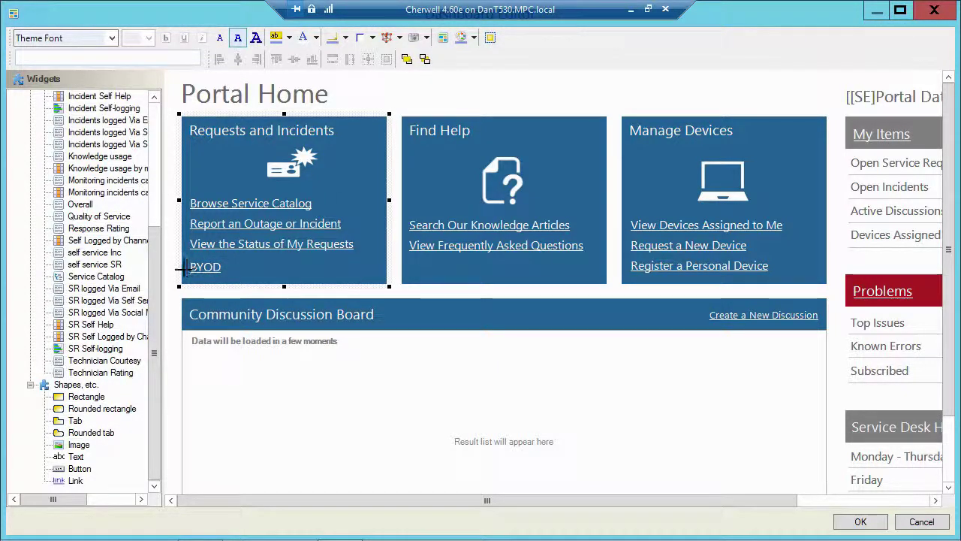
left_click(213, 268)
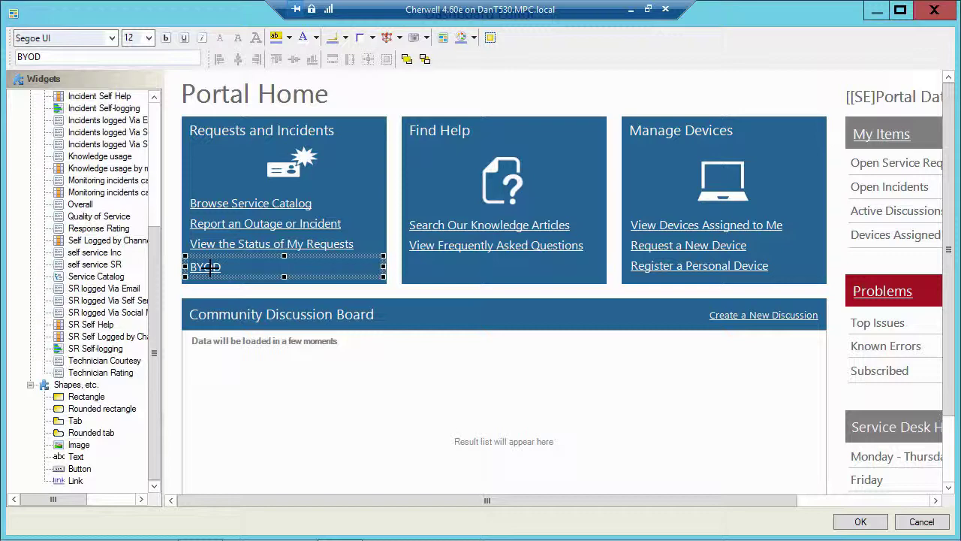
Step: From the BYOD link's widget properties, browse actions and list the global One-Steps
right_click(211, 268)
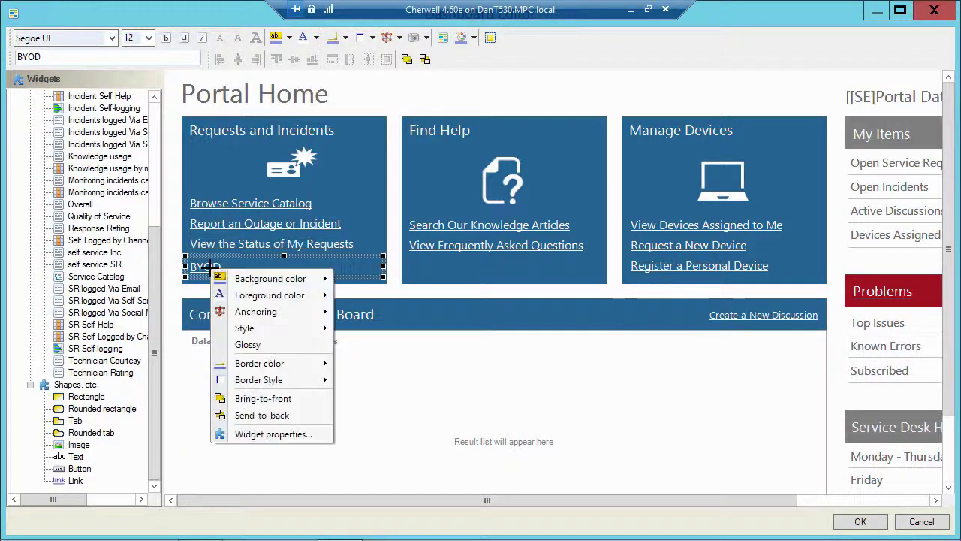
left_click(253, 434)
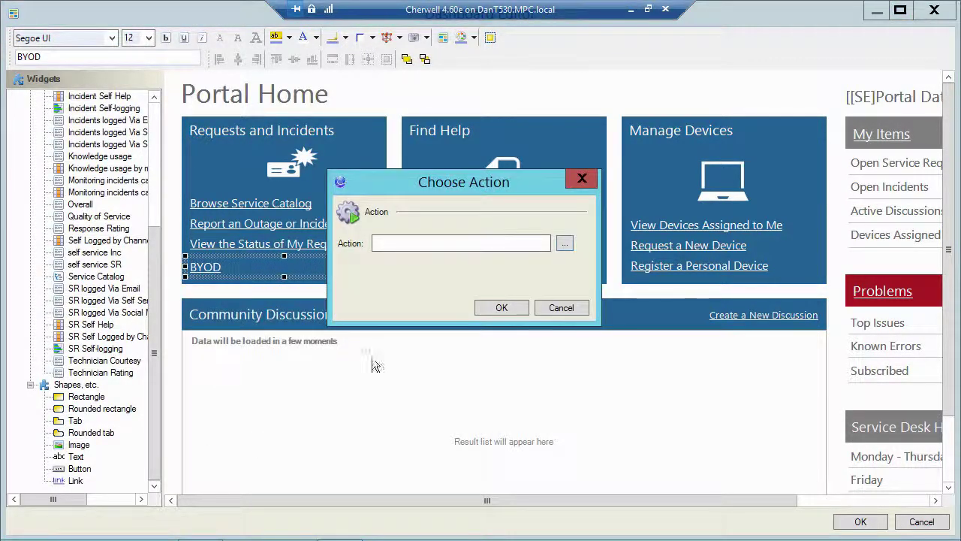
left_click(564, 245)
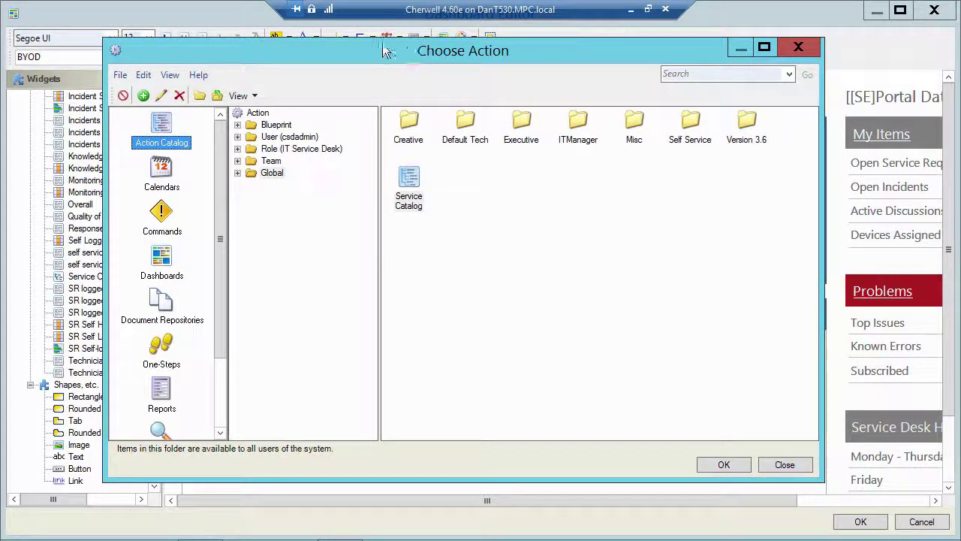
left_click_drag(383, 50, 365, 41)
left_click(144, 339)
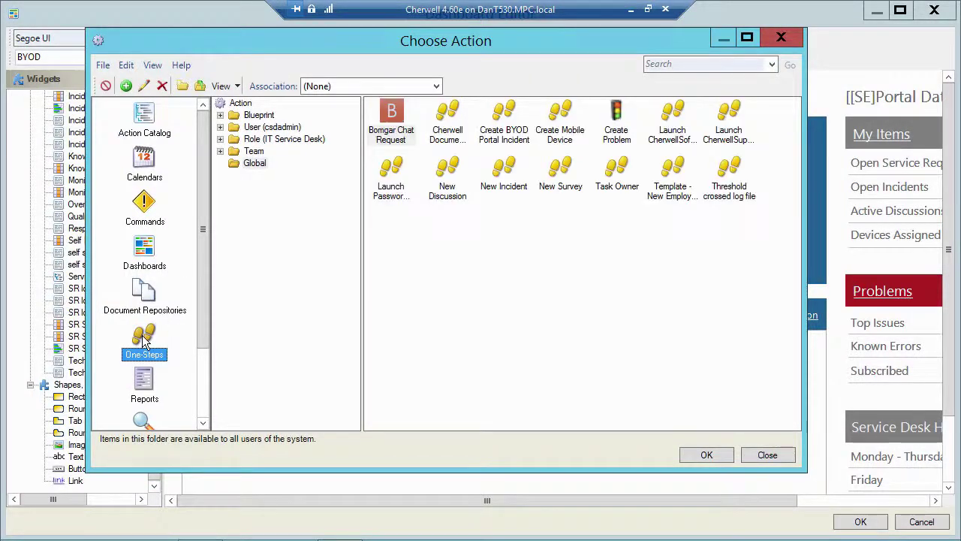
Step: Open the Create BYOD Portal Incident one-step and its Create Business Object step for editing
left_click(504, 117)
right_click(504, 117)
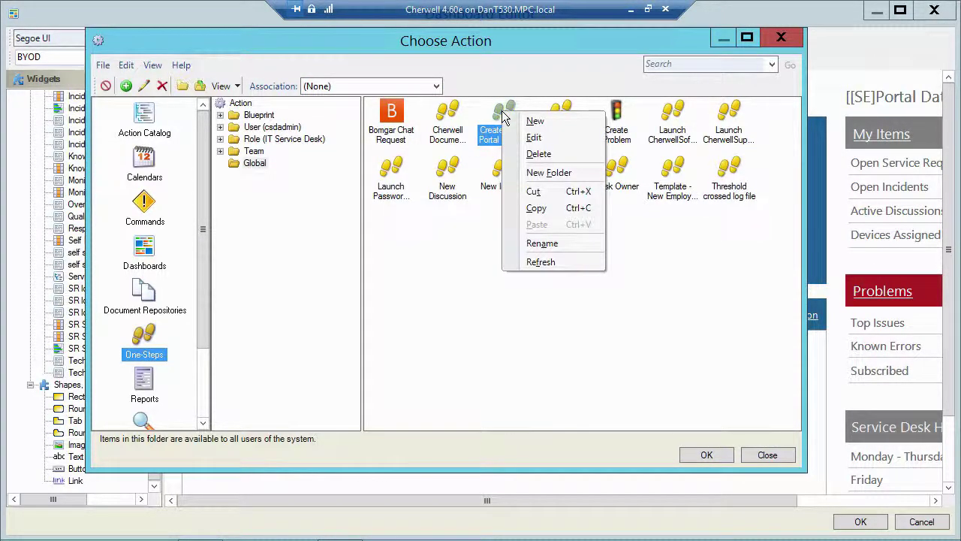
left_click(529, 138)
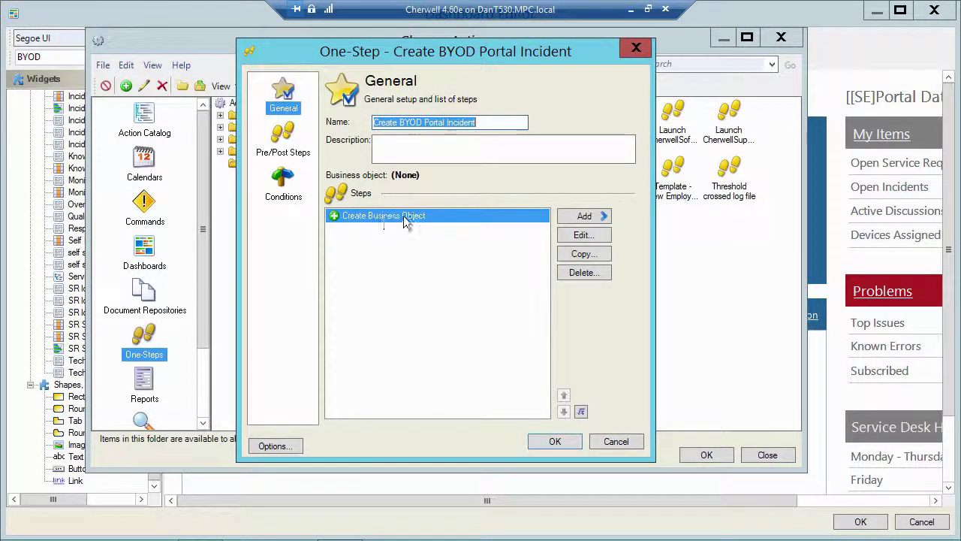
left_click(576, 238)
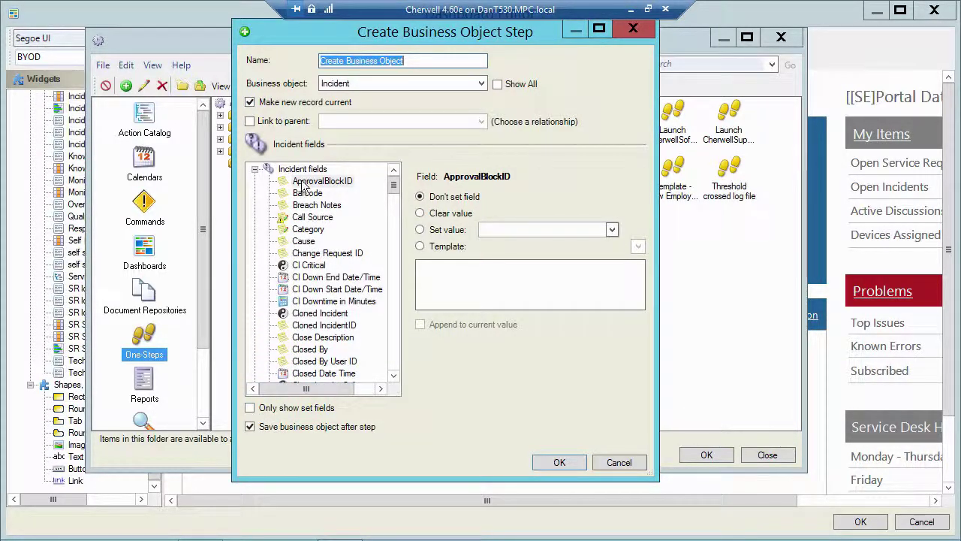
Step: Set the step's call source to Portal and check the Customer Display Name and Customer ID values
left_click(249, 408)
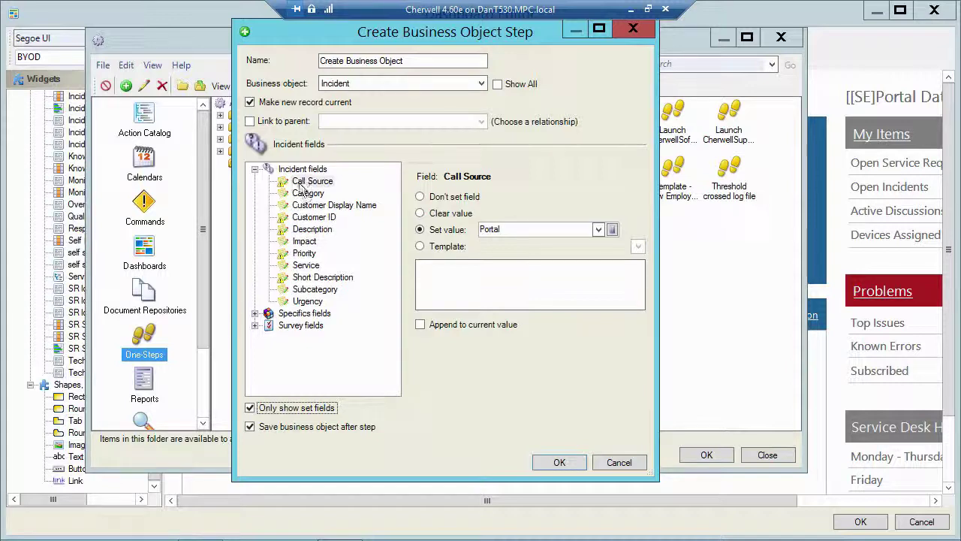
left_click(612, 229)
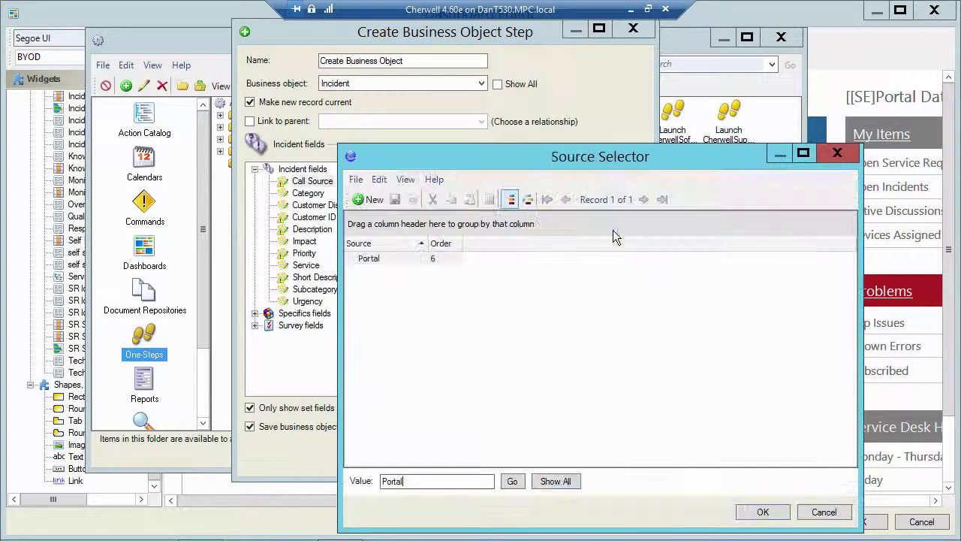
left_click(554, 482)
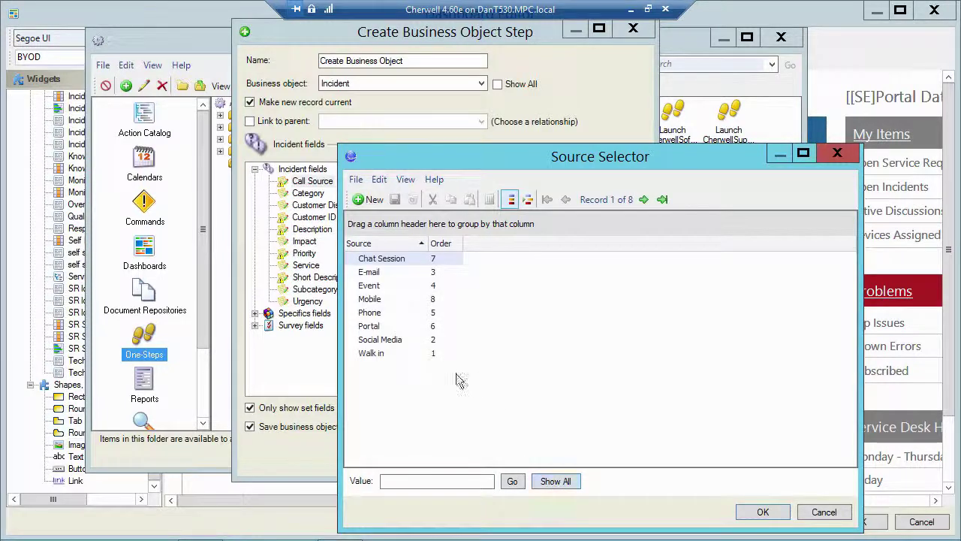
double_click(371, 329)
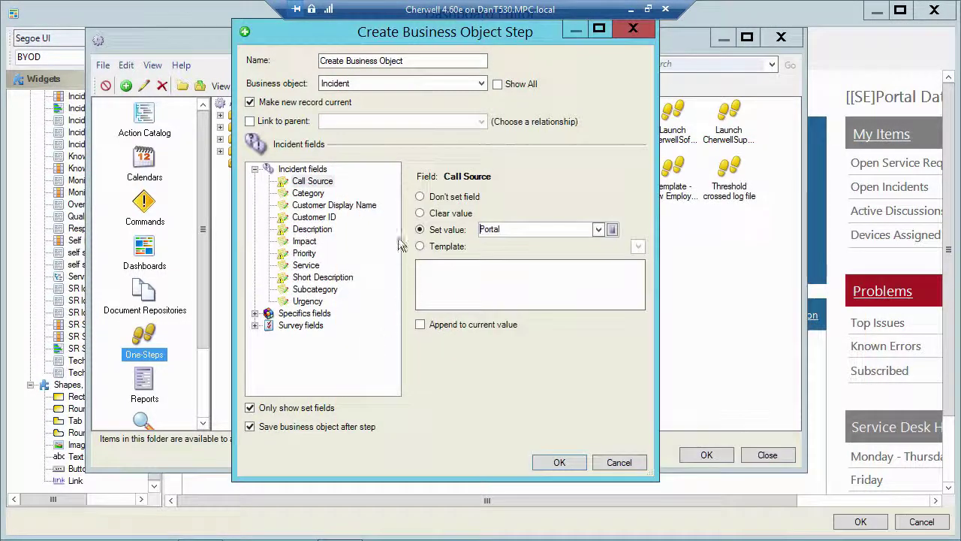
left_click(304, 206)
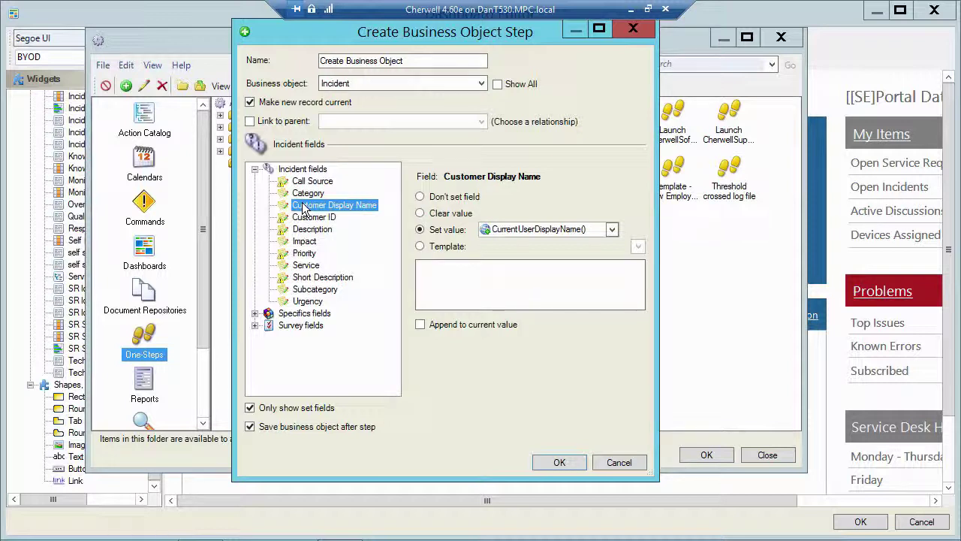
left_click(612, 230)
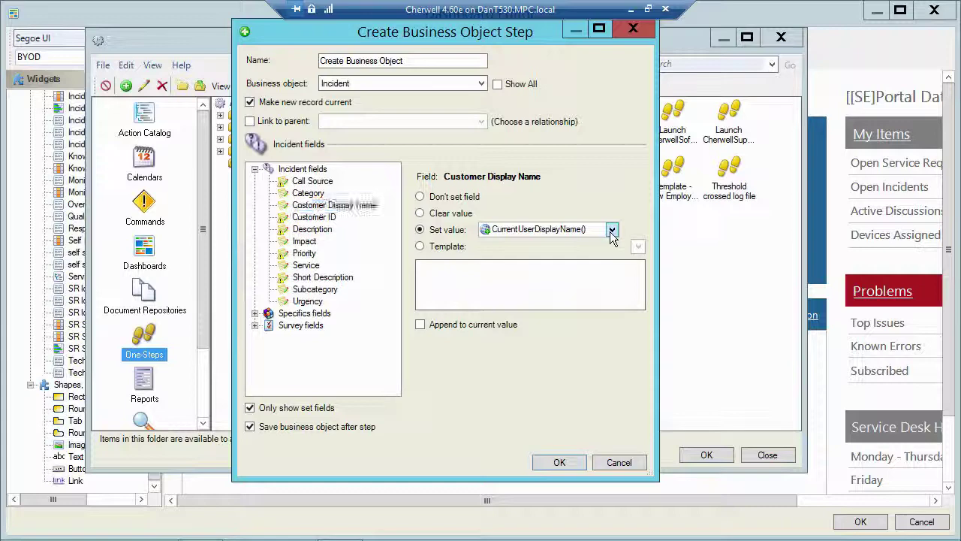
left_click_drag(658, 279, 659, 386)
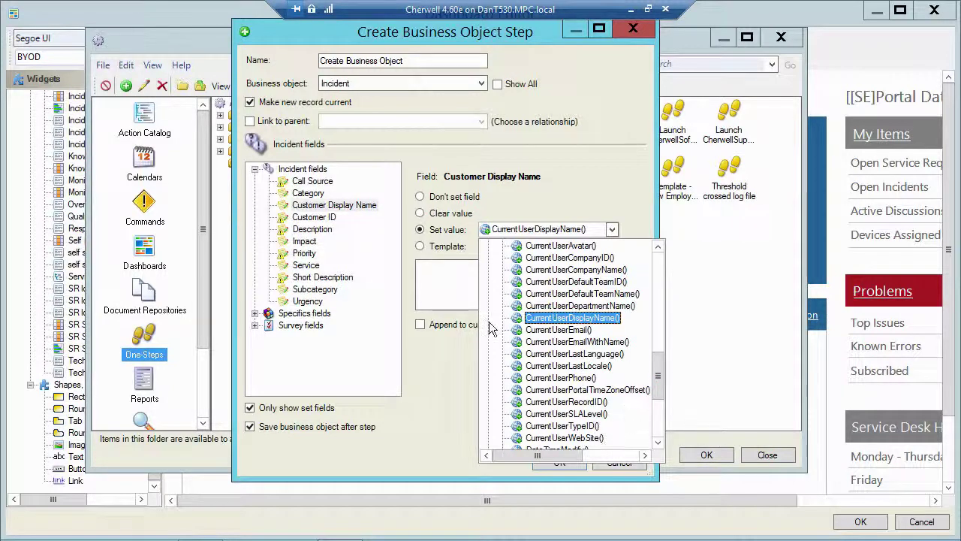
left_click(410, 272)
left_click(314, 217)
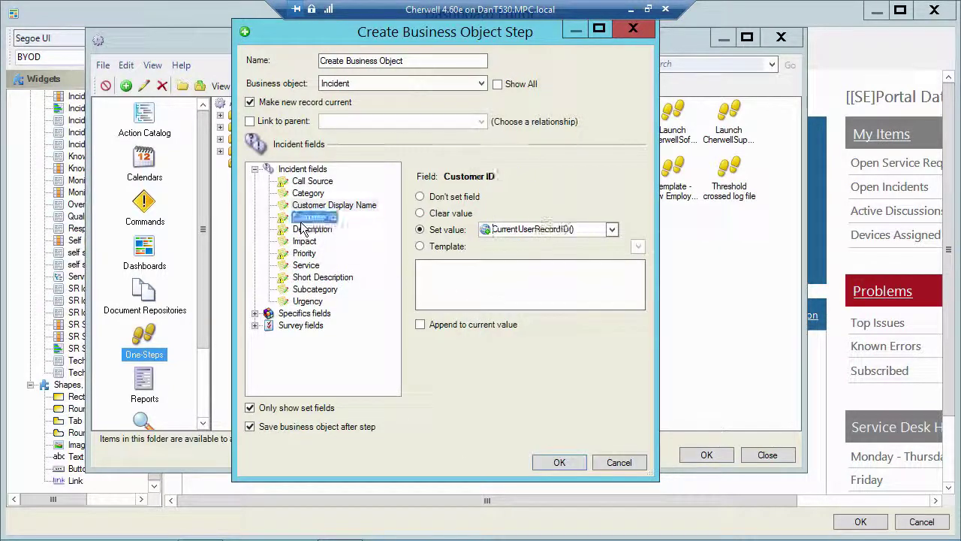
left_click(612, 229)
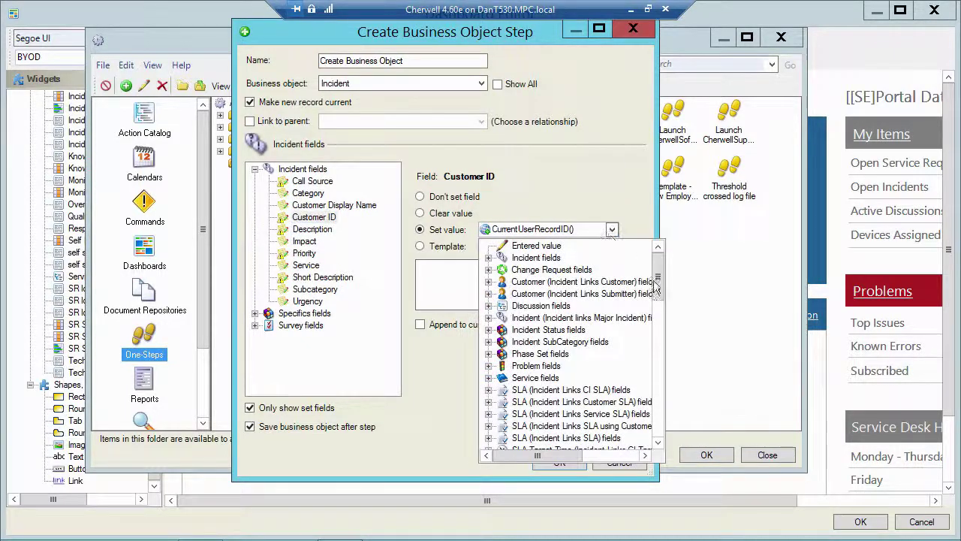
left_click_drag(657, 272, 658, 395)
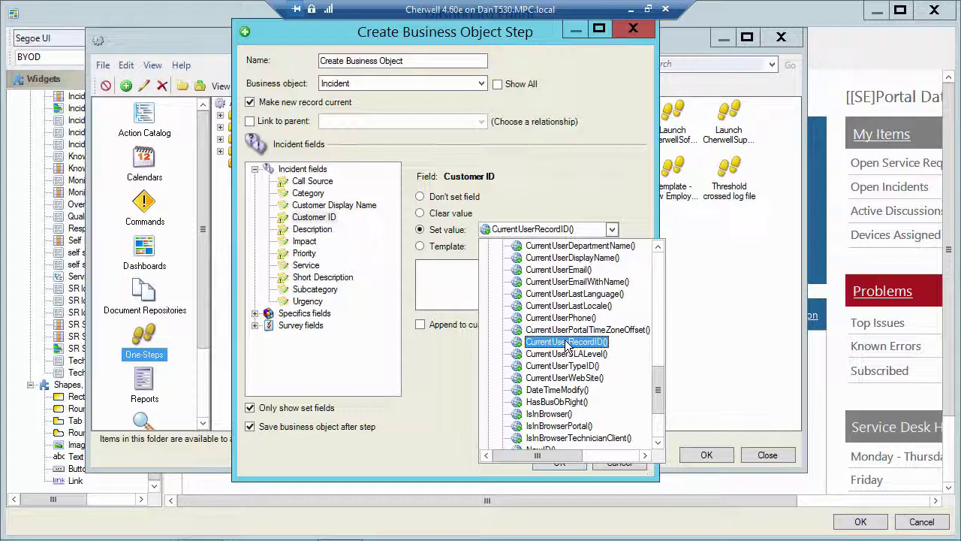
left_click(453, 357)
Step: Review Description, Impact, Priority, Urgency, Service Employee Support, Category Add/Change and Subcategory My BYOD
left_click(313, 229)
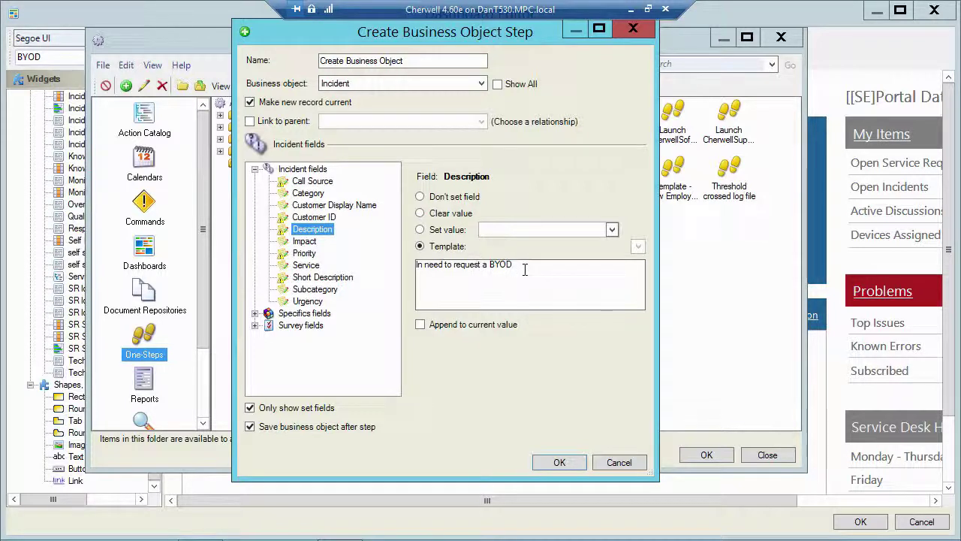
left_click(306, 241)
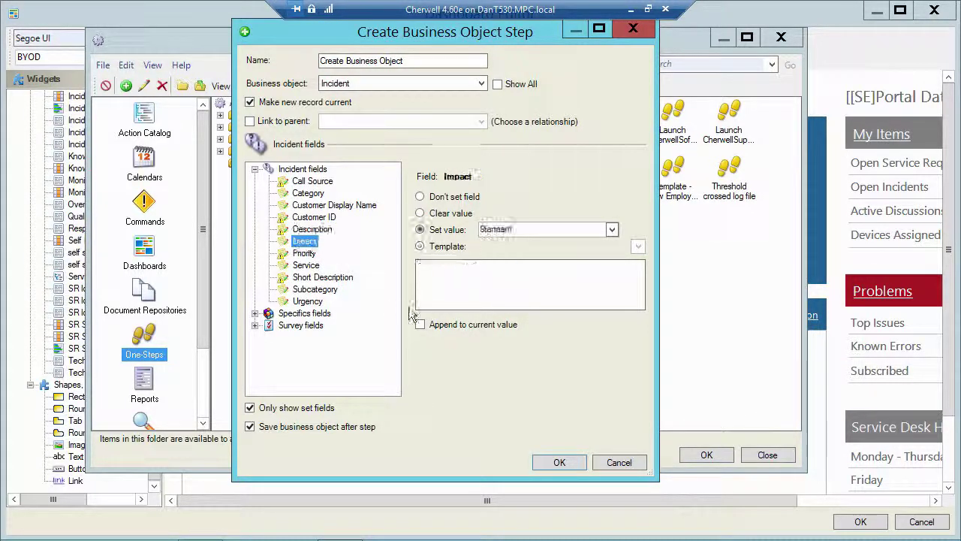
left_click(303, 254)
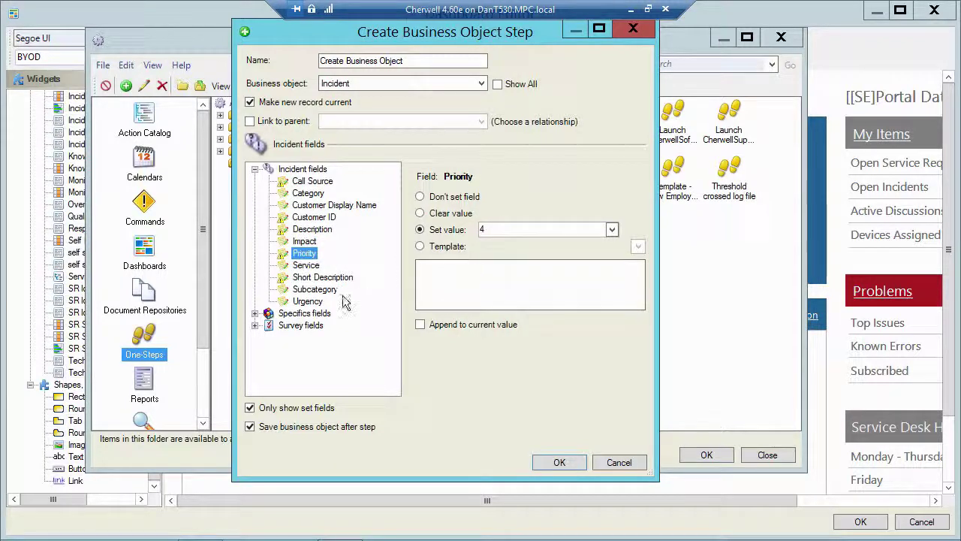
left_click(307, 302)
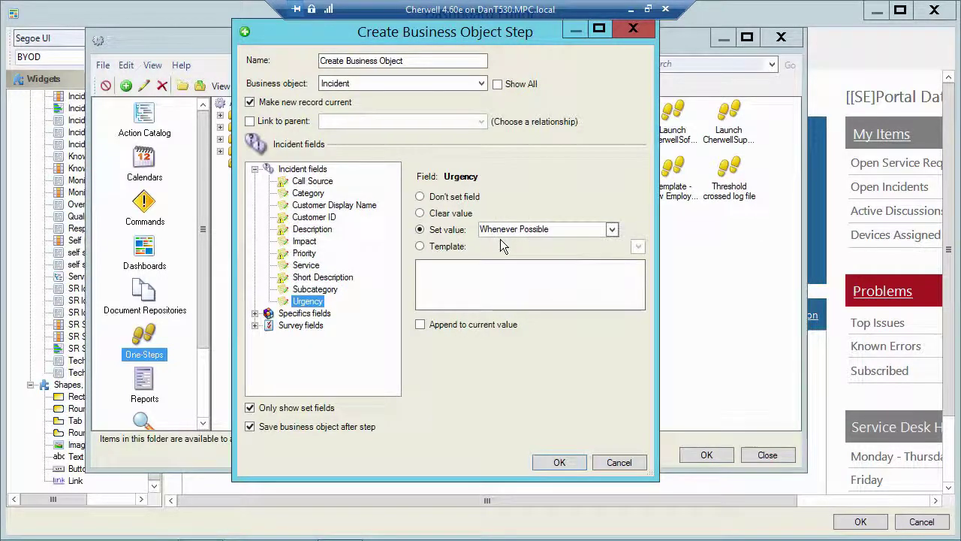
left_click(308, 244)
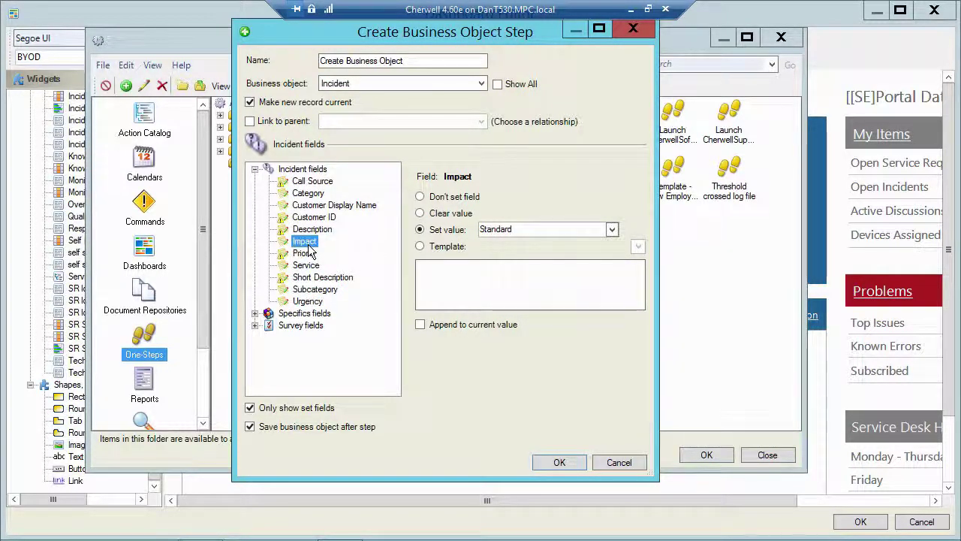
left_click(307, 254)
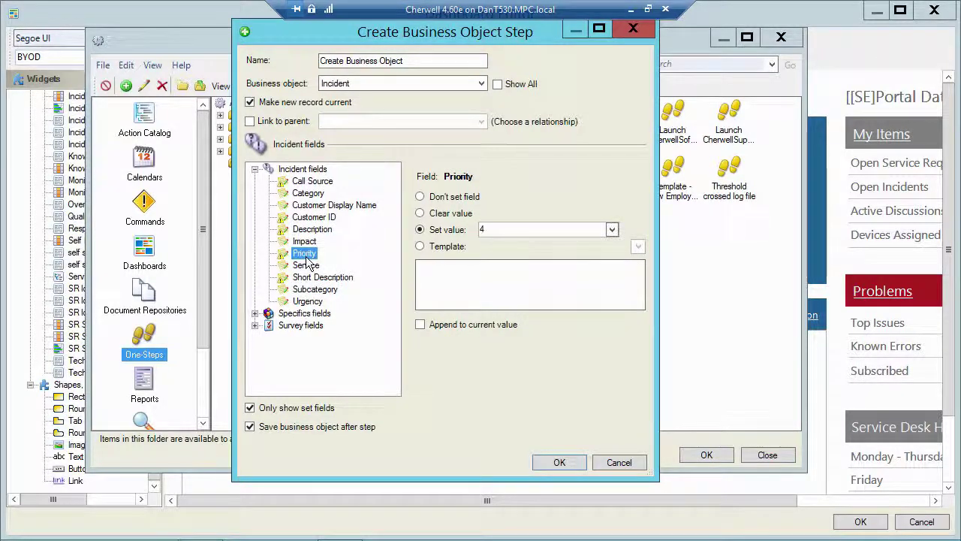
left_click_drag(304, 254, 311, 267)
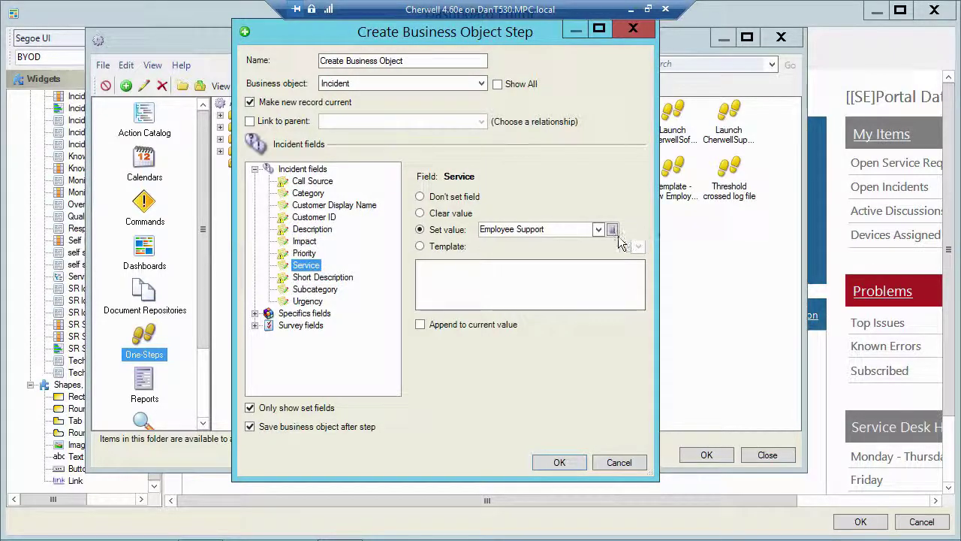
left_click(612, 229)
left_click(440, 417)
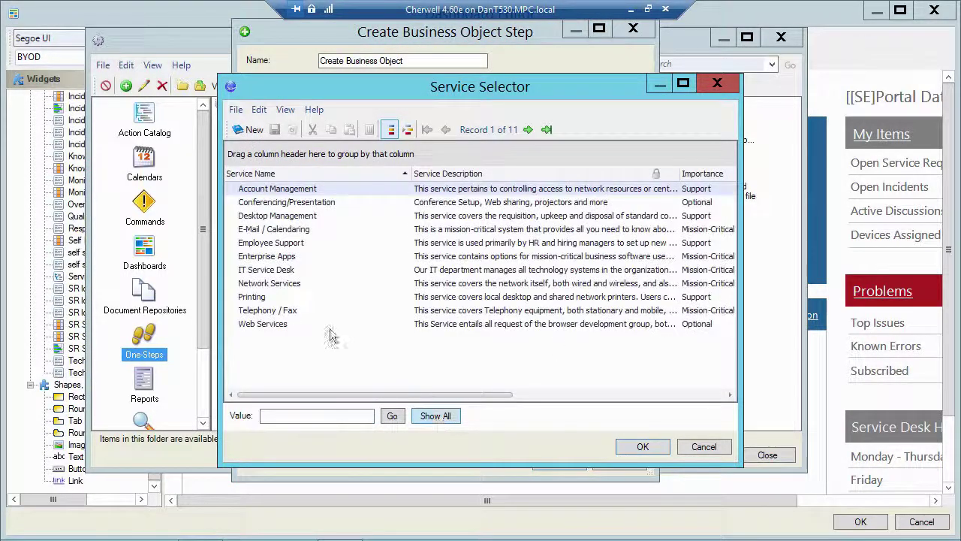
left_click(269, 243)
left_click(703, 446)
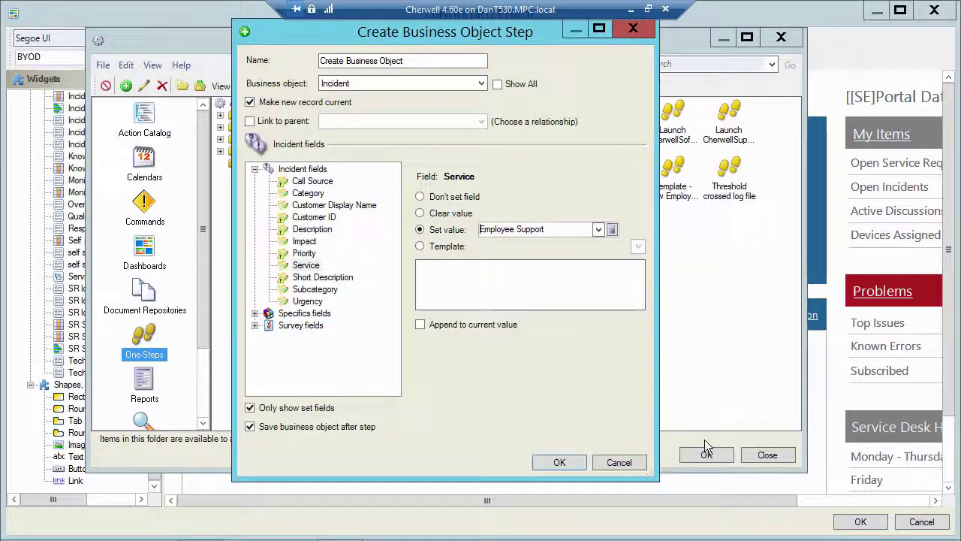
left_click(318, 196)
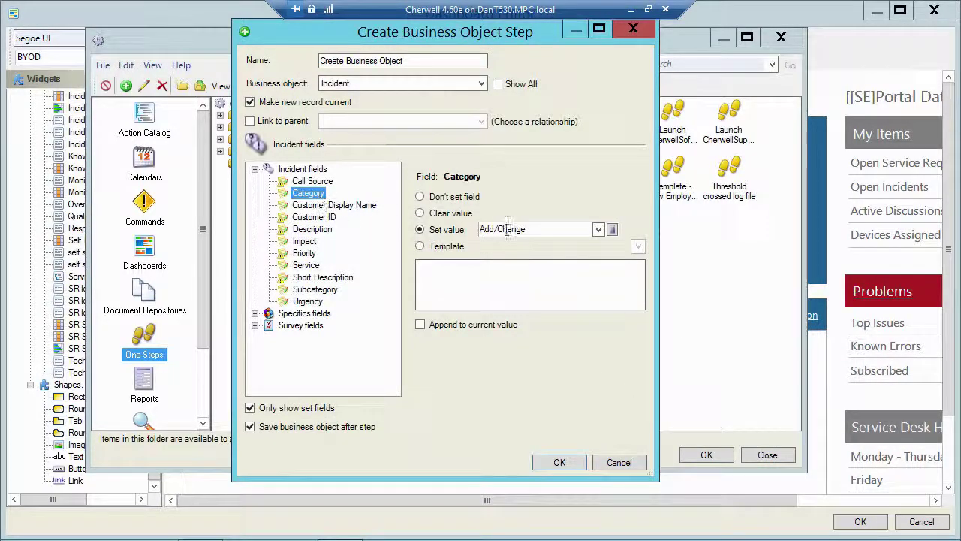
left_click(315, 290)
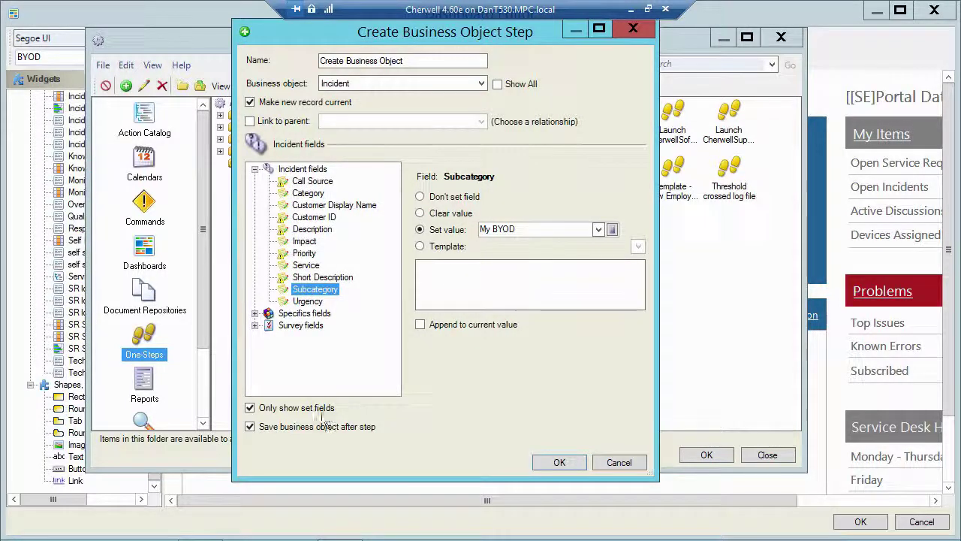
left_click(272, 410)
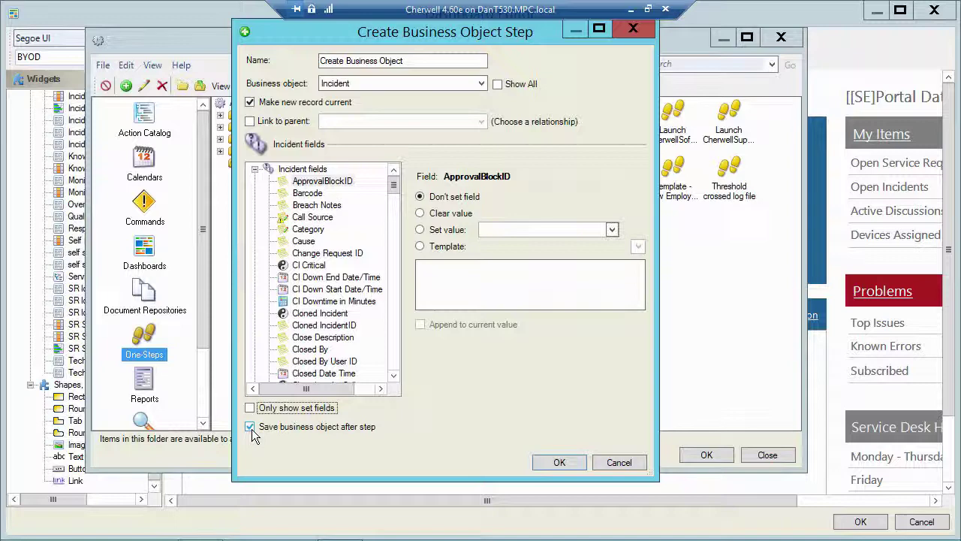
Step: Close the step, one-step and action browser dialogs without changes
left_click(620, 462)
left_click(617, 445)
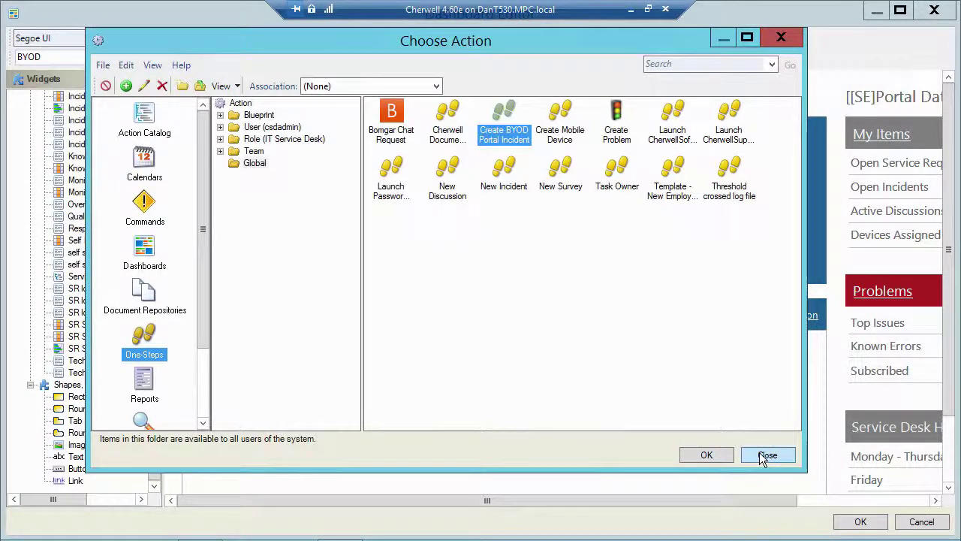
left_click(766, 455)
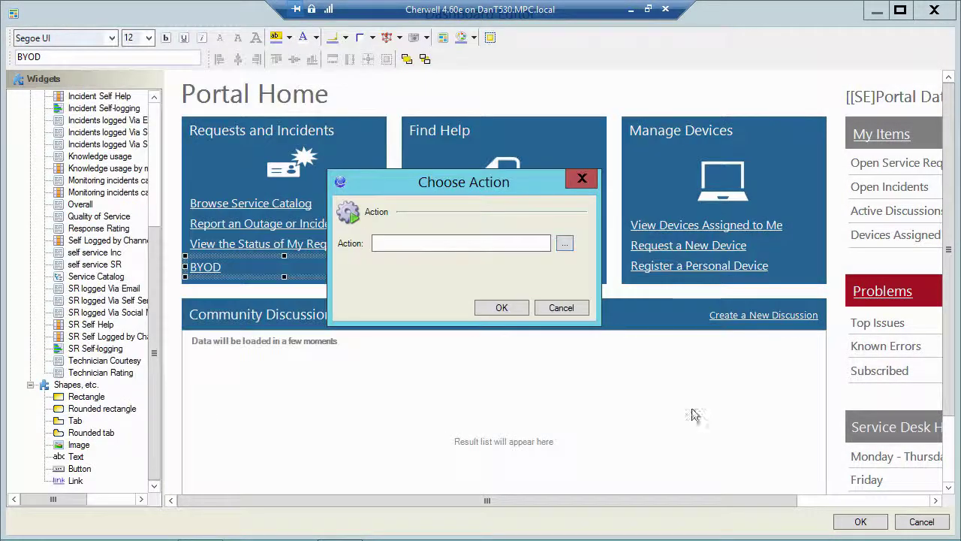
Step: Attach the Create BYOD Portal Incident one-step to the BYOD link and save the dashboard
left_click(565, 244)
left_click(144, 342)
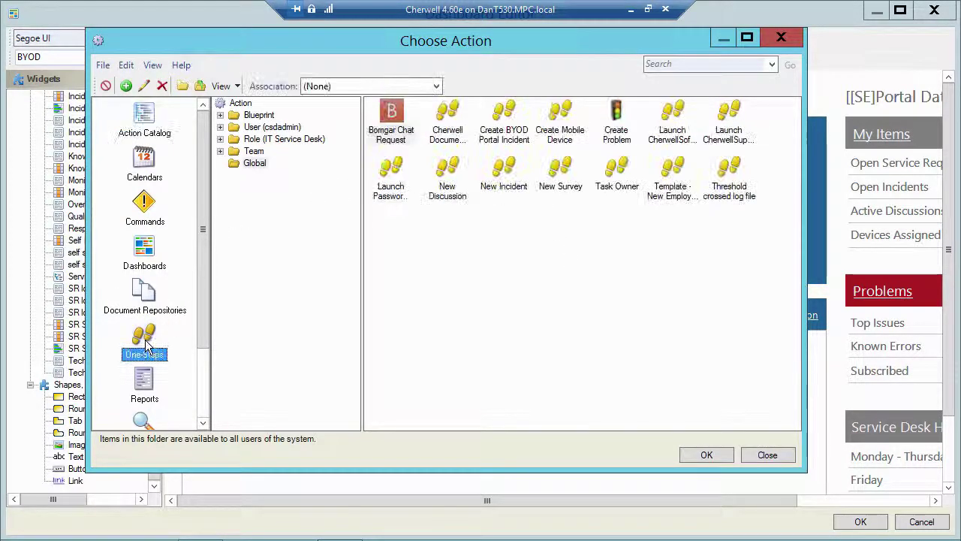
left_click(504, 112)
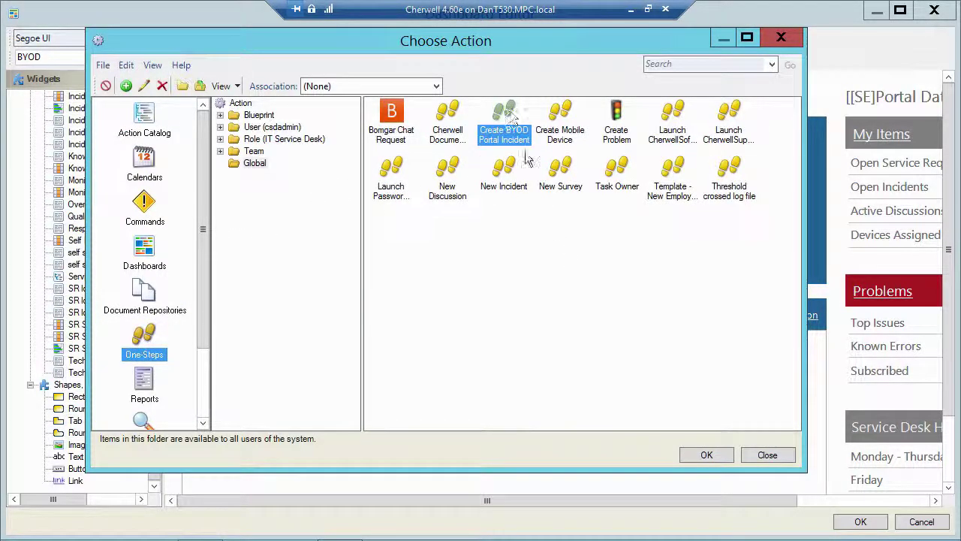
left_click(702, 455)
left_click(499, 307)
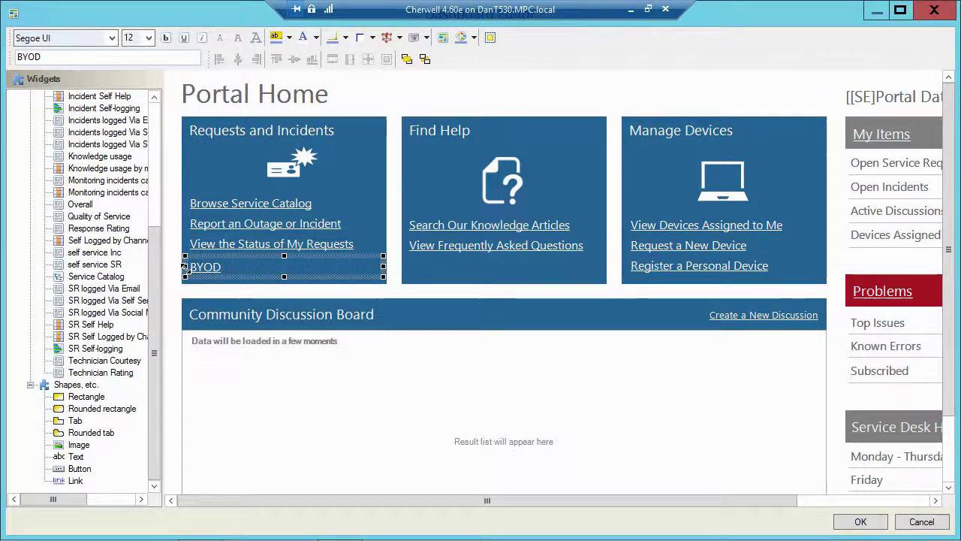
left_click(860, 522)
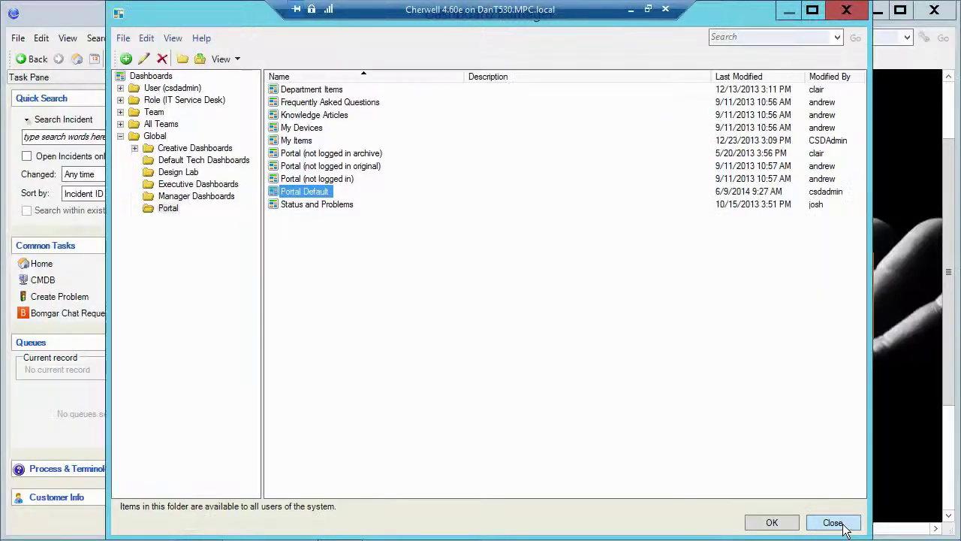
Step: Load Portal Default, use BYOD to create Service Request 102119, review it, and minimize the client
left_click(773, 523)
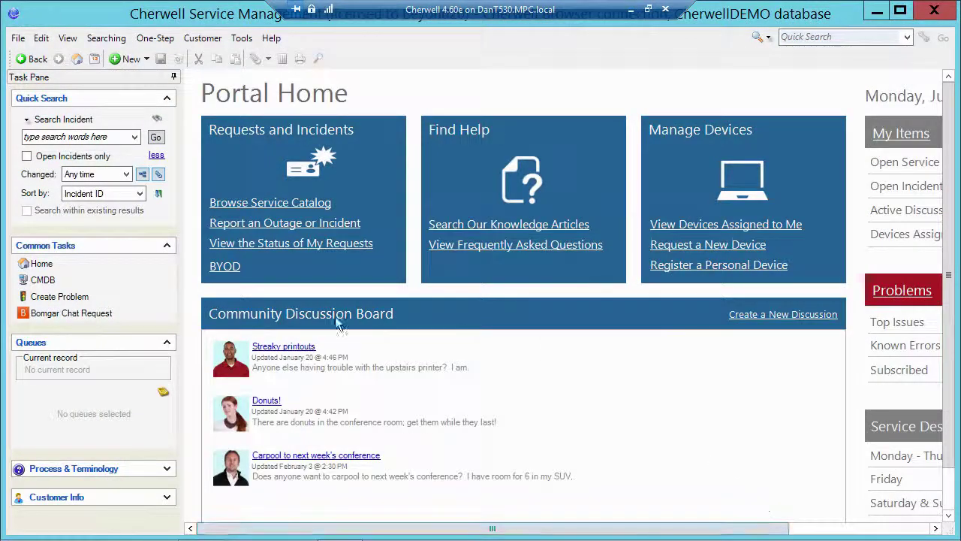
left_click(231, 274)
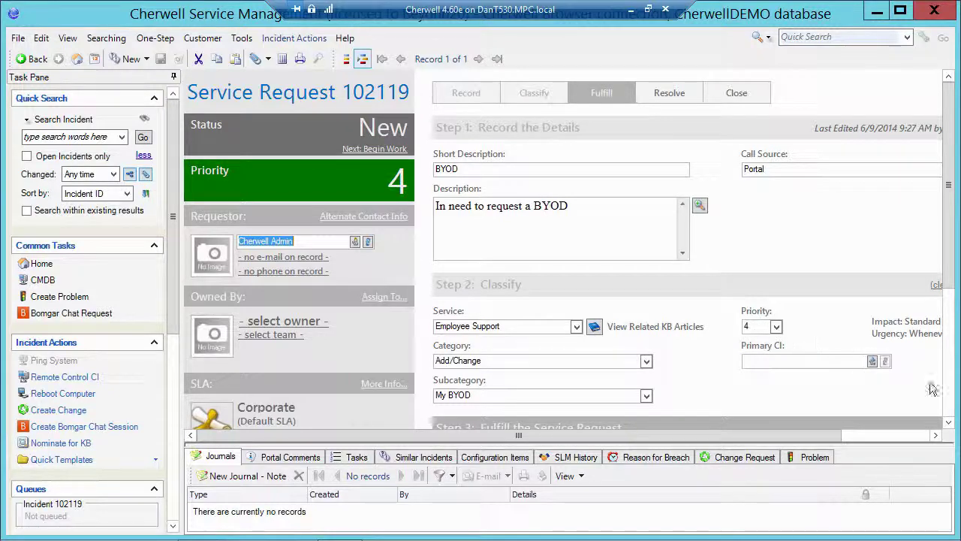
scroll(948, 355, "down", 3)
scroll(948, 356, "down", 1)
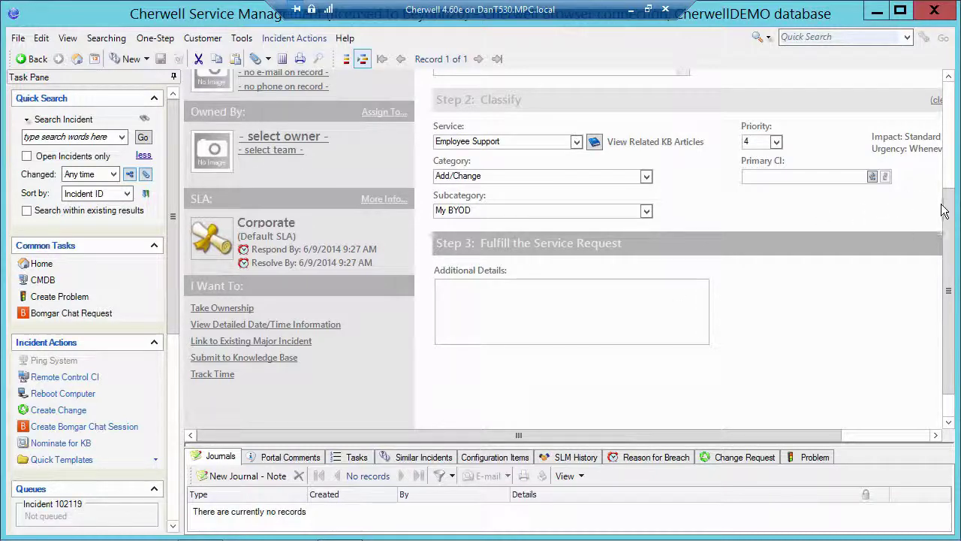
left_click_drag(953, 214, 948, 82)
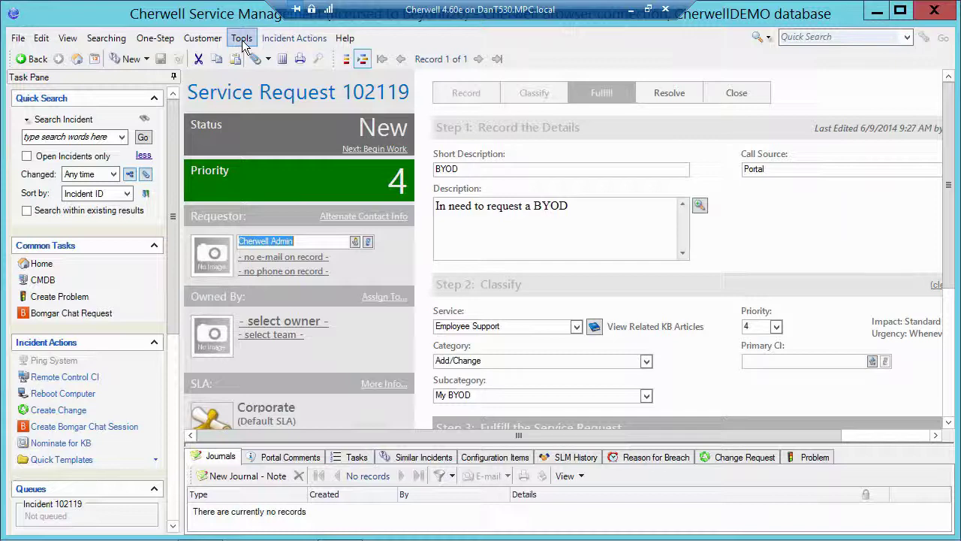
left_click(876, 10)
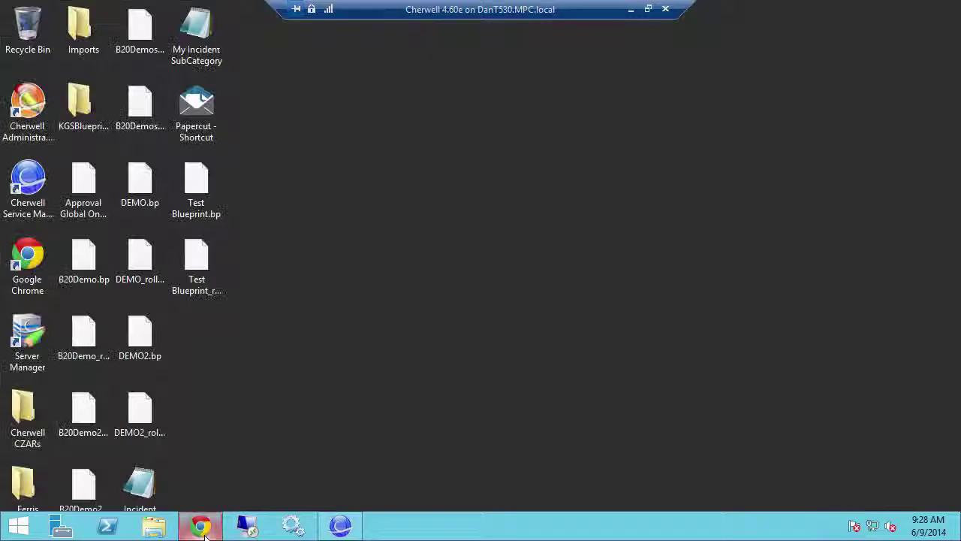
left_click(201, 528)
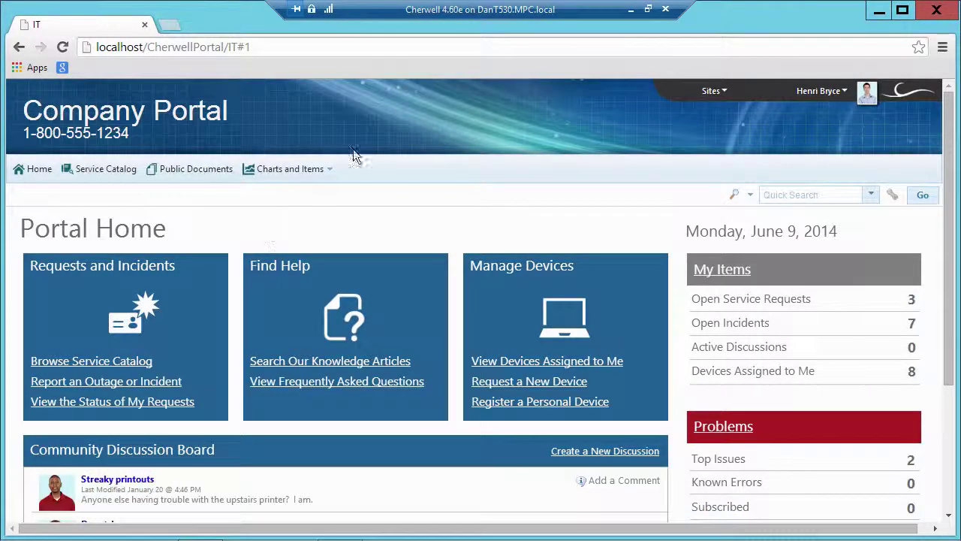
Step: Refresh the Company Portal in Chrome and sign in with the saved user name
left_click(63, 46)
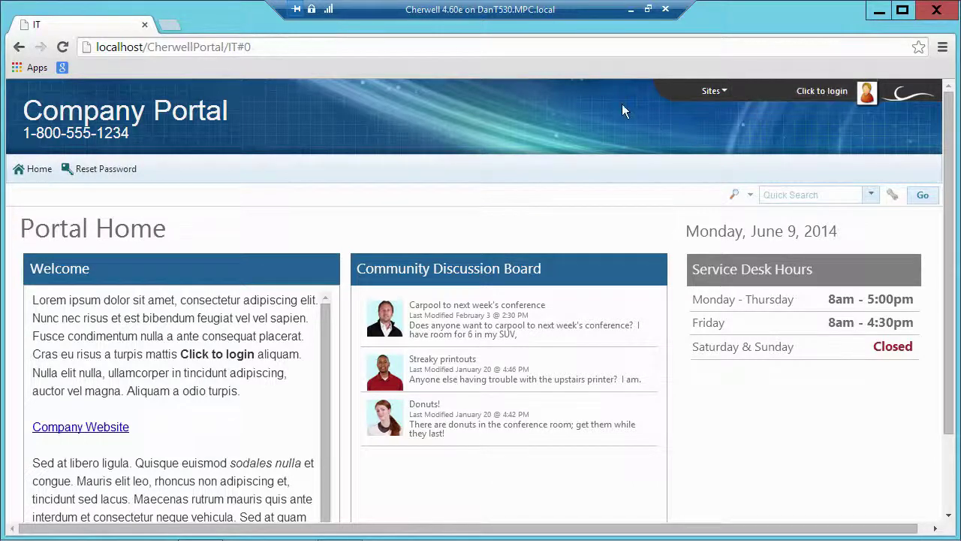
left_click(817, 92)
left_click(454, 309)
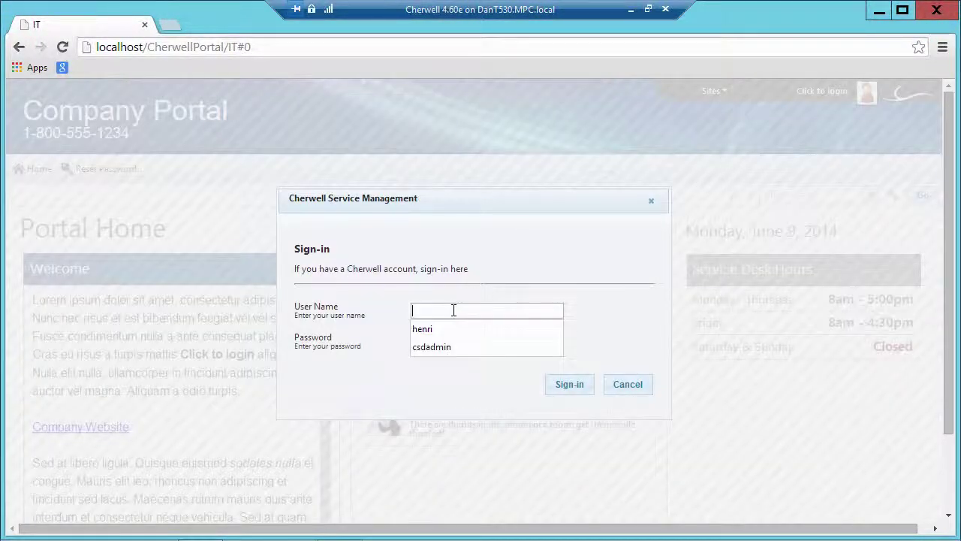
left_click(439, 325)
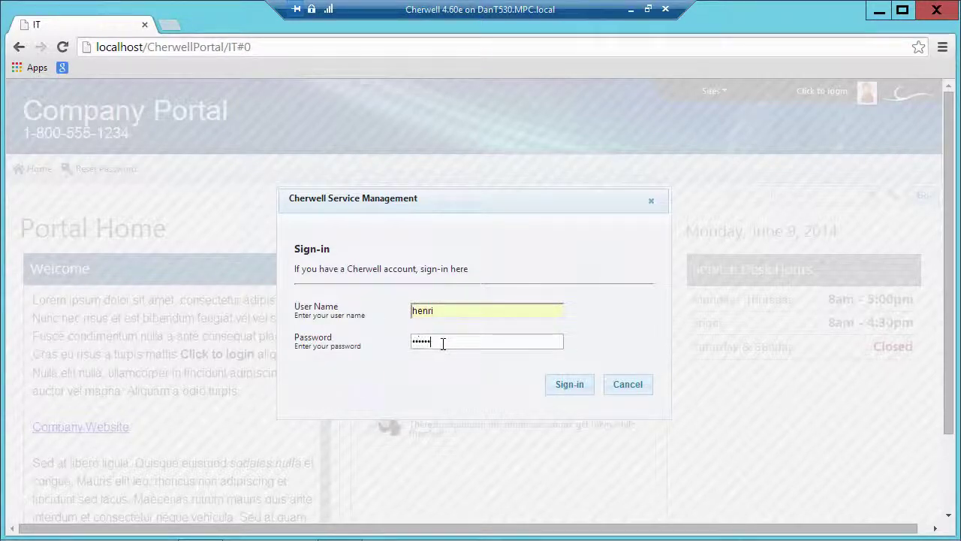
left_click(576, 384)
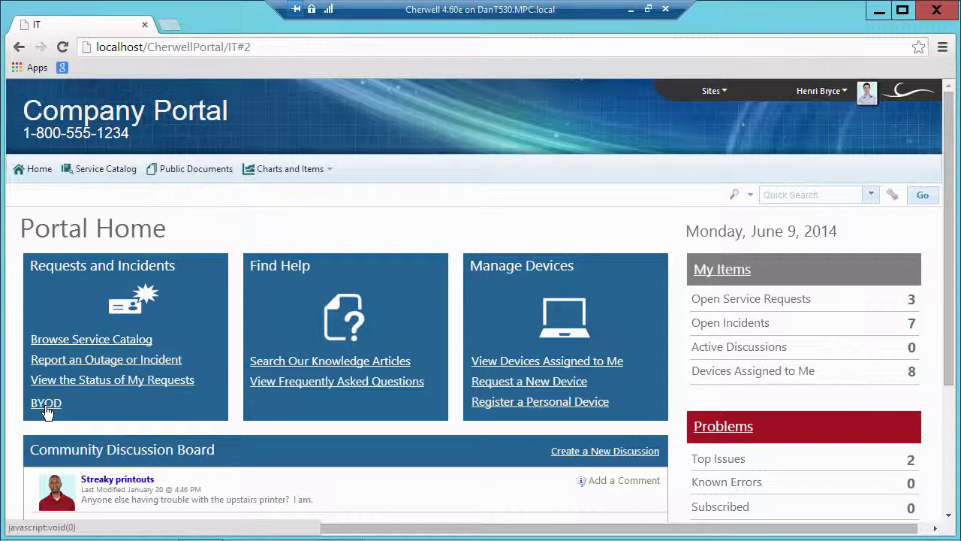
Step: Create Service Request 102120 via the portal's BYOD link, review it, and switch to edit mode
left_click(46, 405)
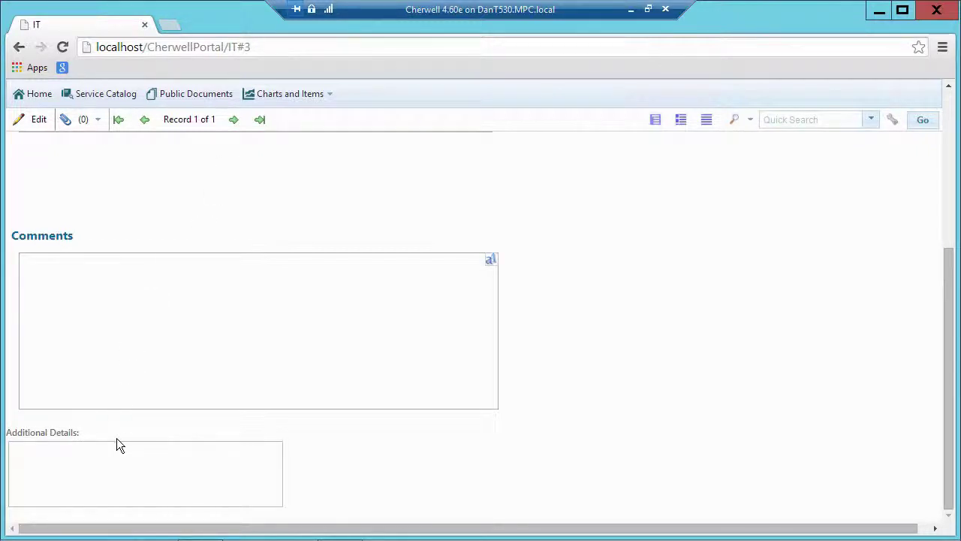
scroll(117, 438, "up", 4)
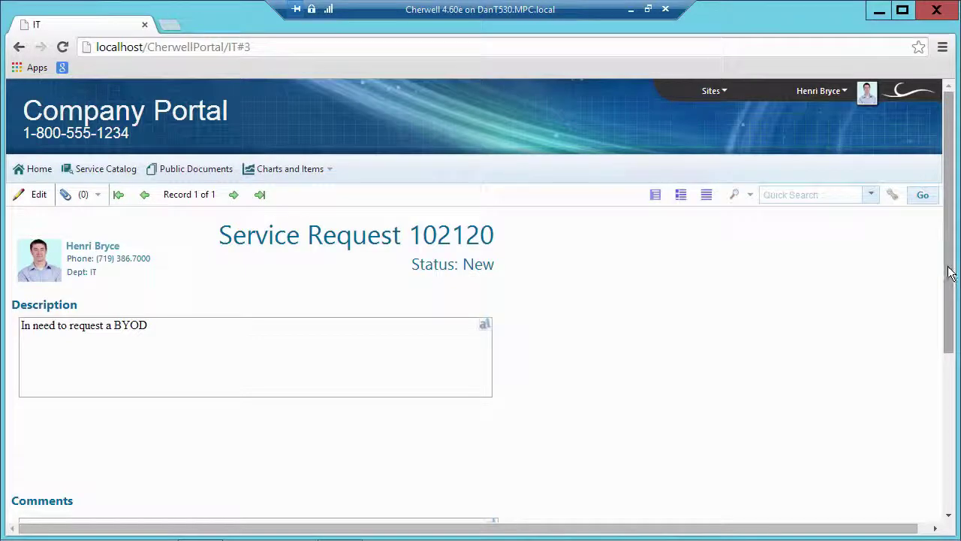
scroll(949, 300, "down", 1)
scroll(948, 314, "down", 3)
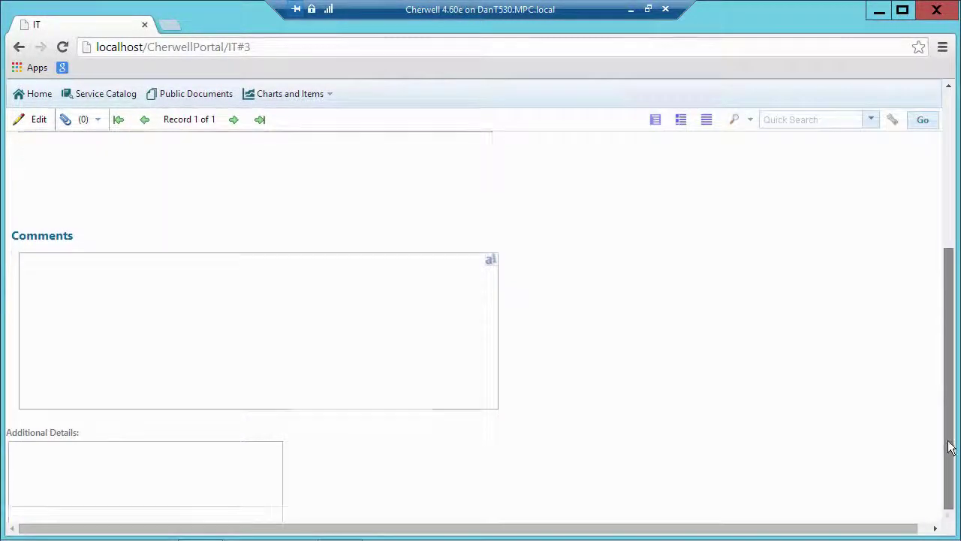
scroll(949, 395, "up", 4)
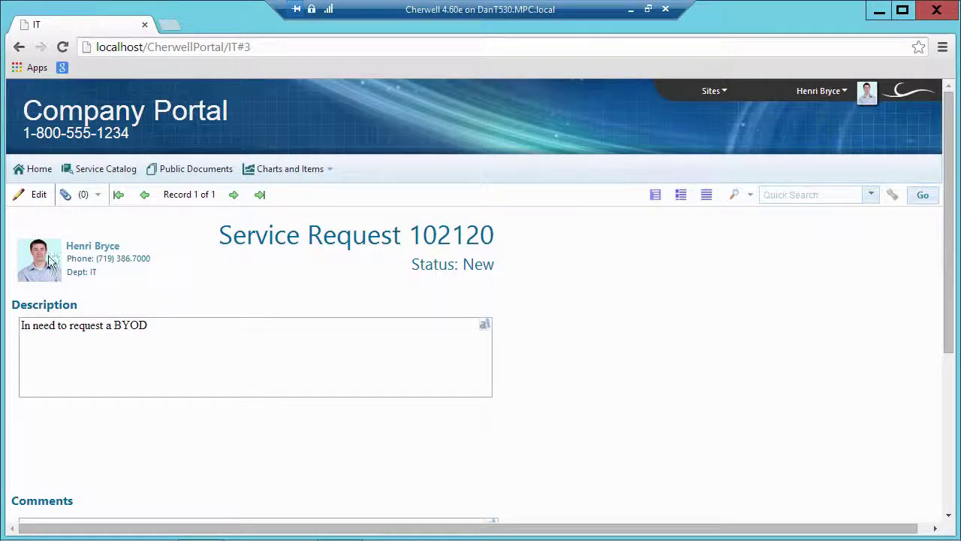
left_click(39, 199)
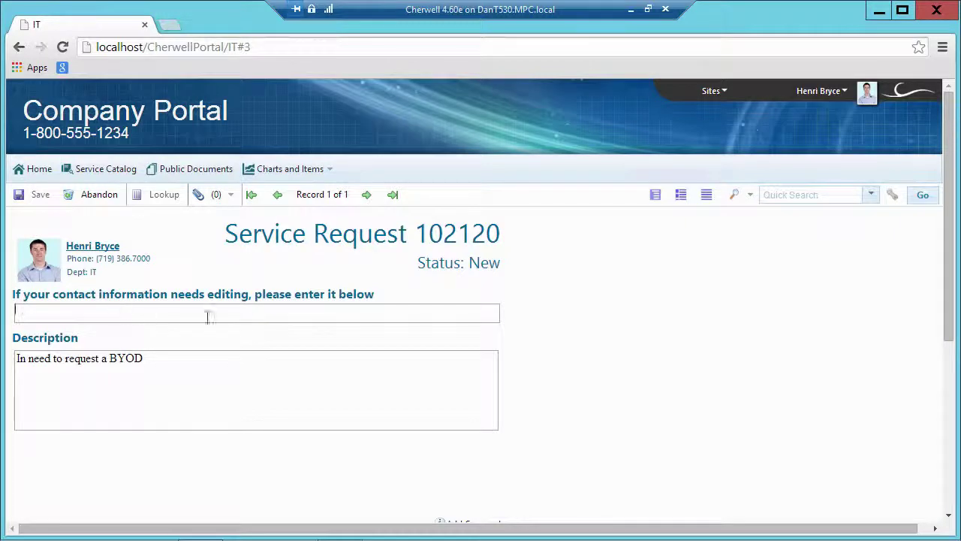
scroll(584, 339, "down", 4)
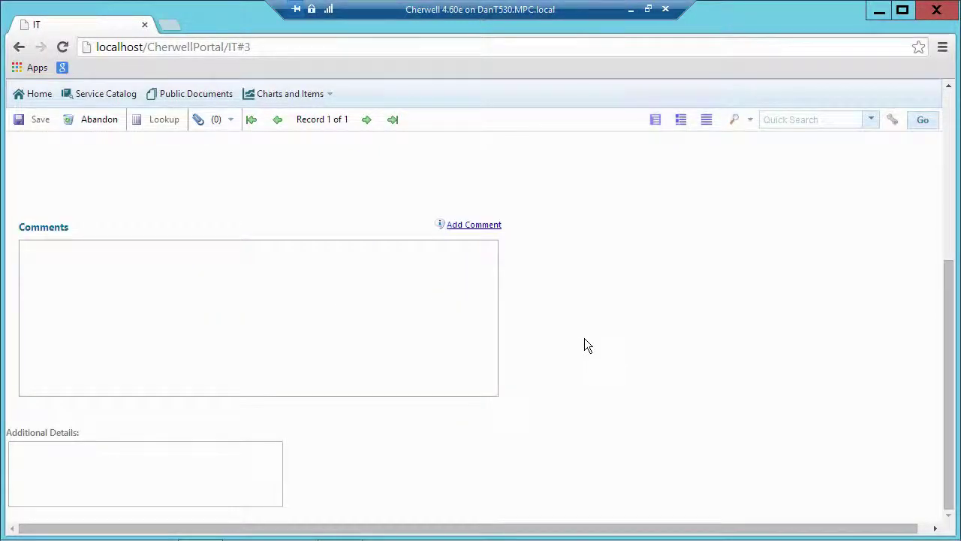
scroll(585, 339, "up", 5)
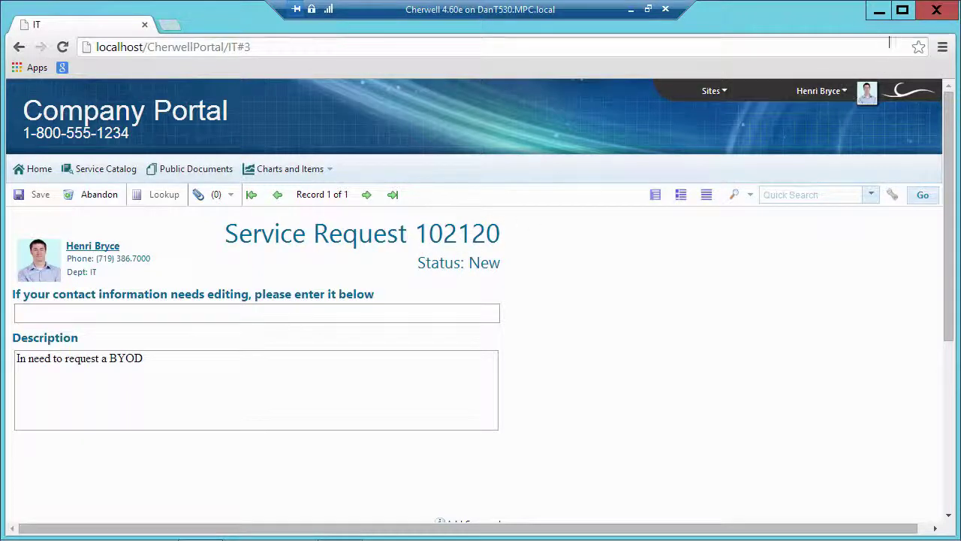
Step: Return to the Cherwell client and quick-search incidents for 102120
left_click(880, 11)
left_click(356, 532)
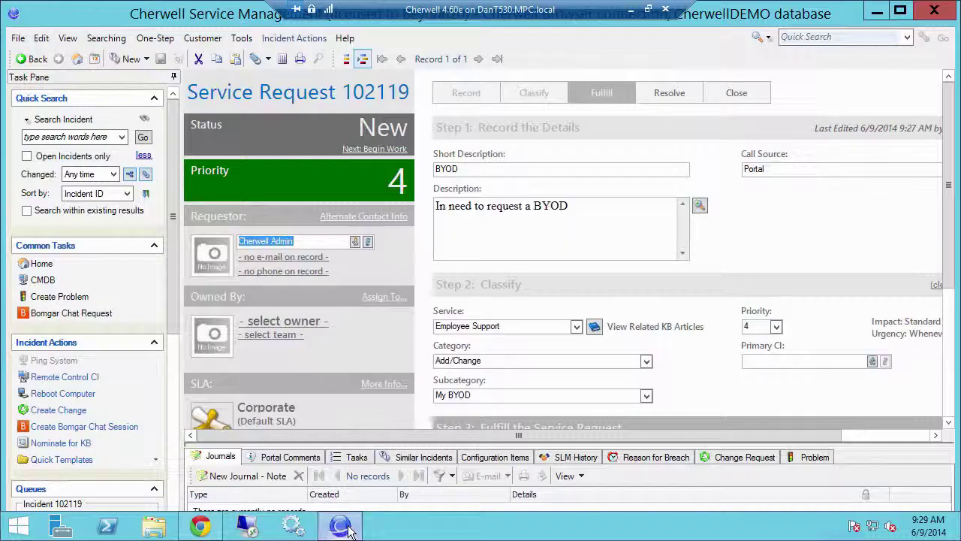
left_click(88, 136)
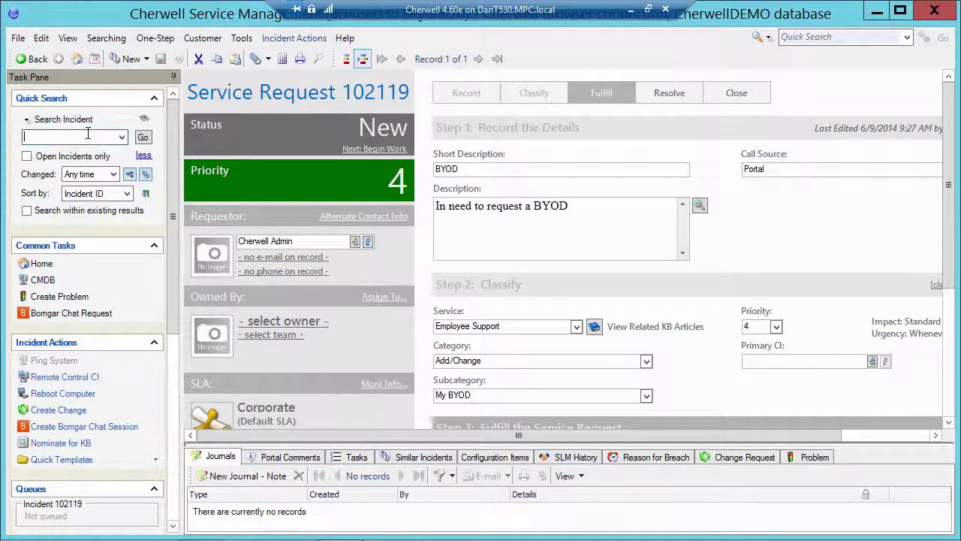
type("102120")
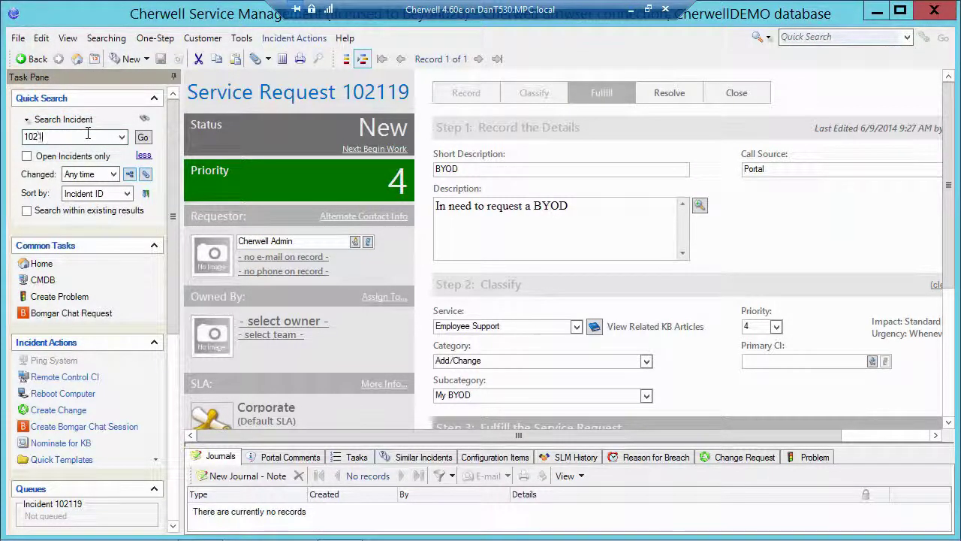
left_click(148, 137)
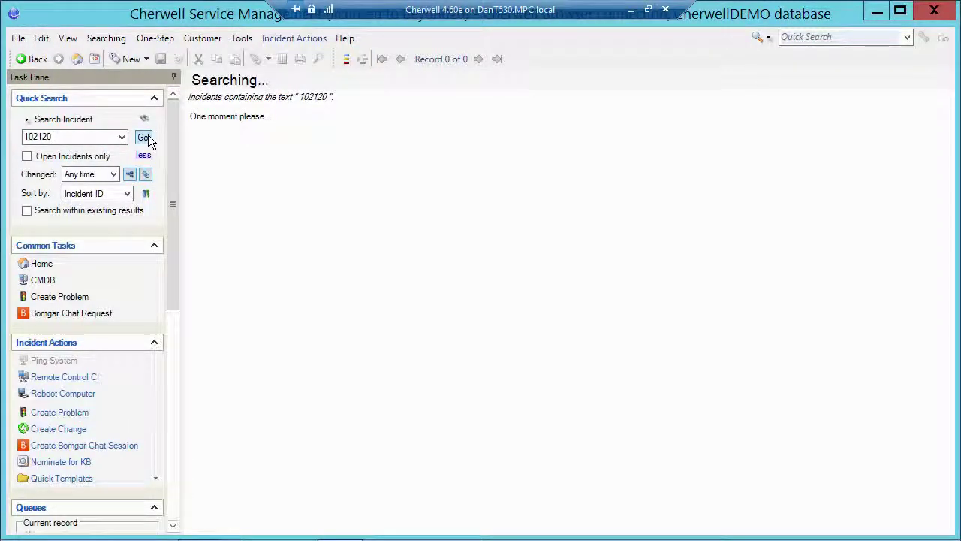